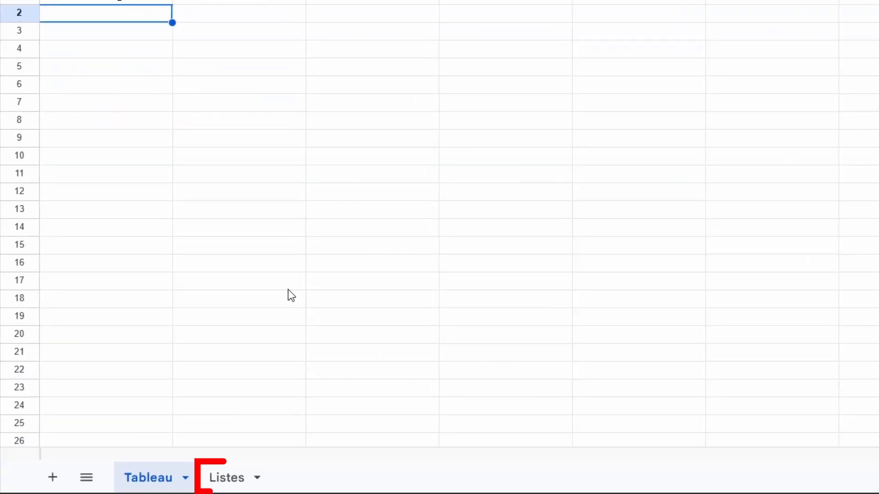
- Examine the brand columns and their models on the Listes sheet, and return to the Tableau sheet
left_click(227, 478)
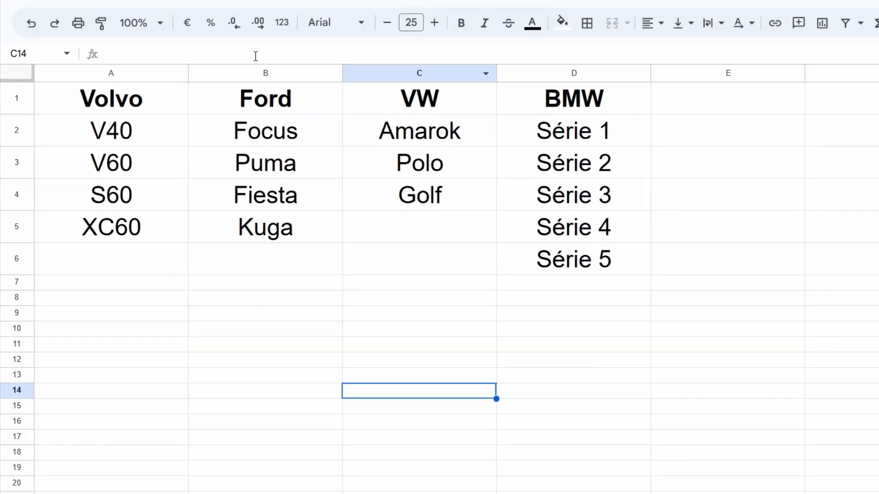
left_click(98, 76)
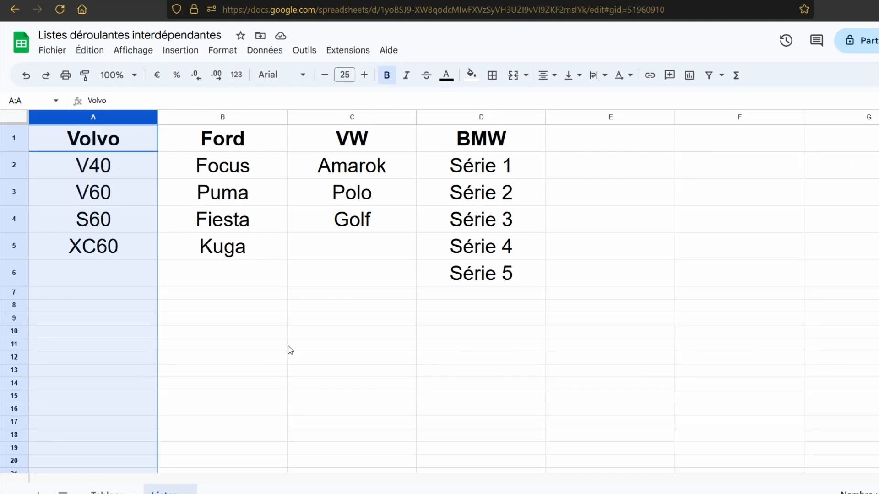
left_click(419, 347)
left_click(112, 480)
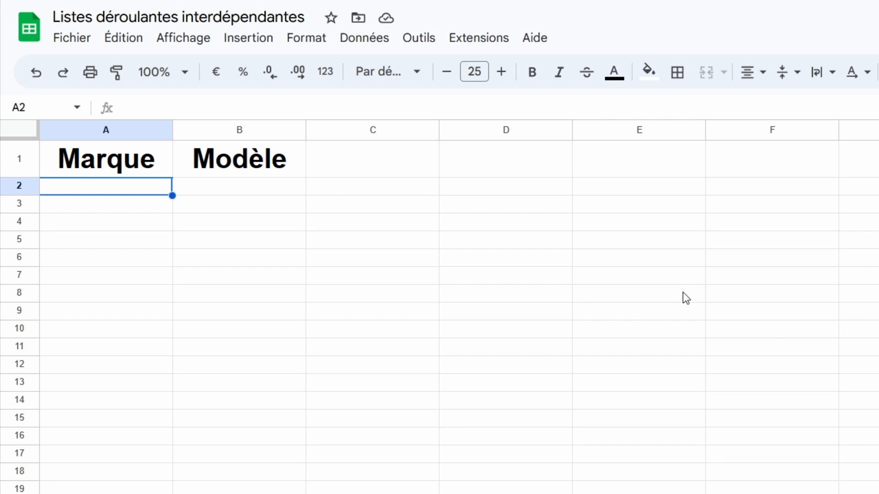
- Add a data validation rule for cell A2 of Tableau with the criterion "Menu déroulant (depuis une plage)"
left_click(374, 40)
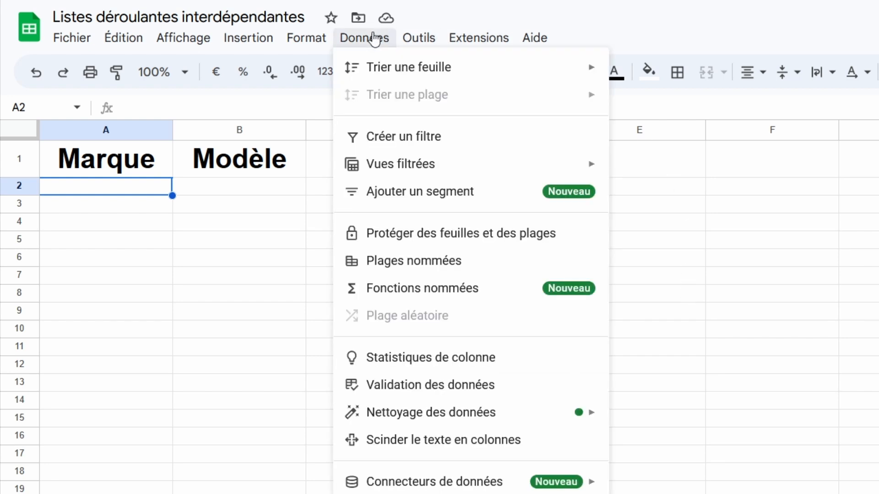
left_click(435, 390)
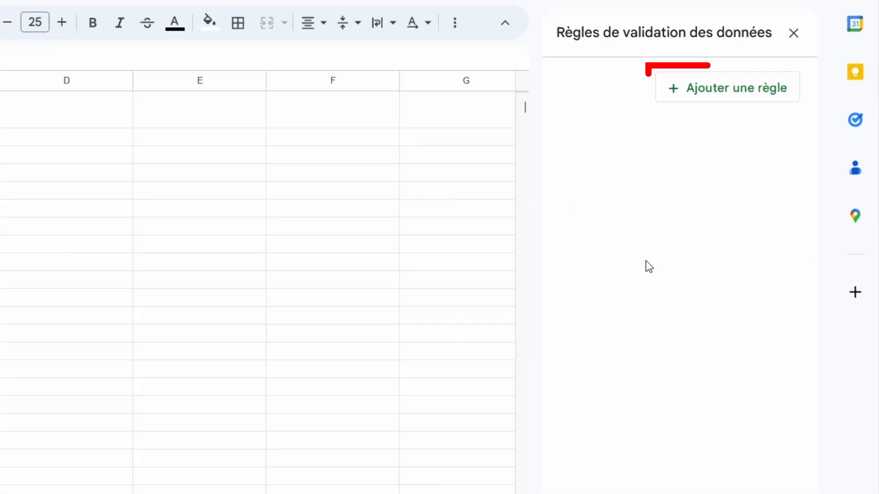
left_click(753, 96)
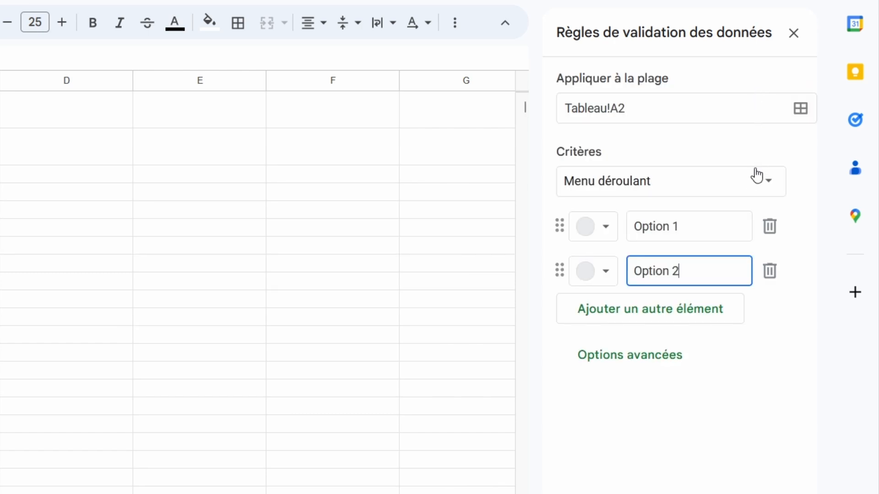
left_click(767, 189)
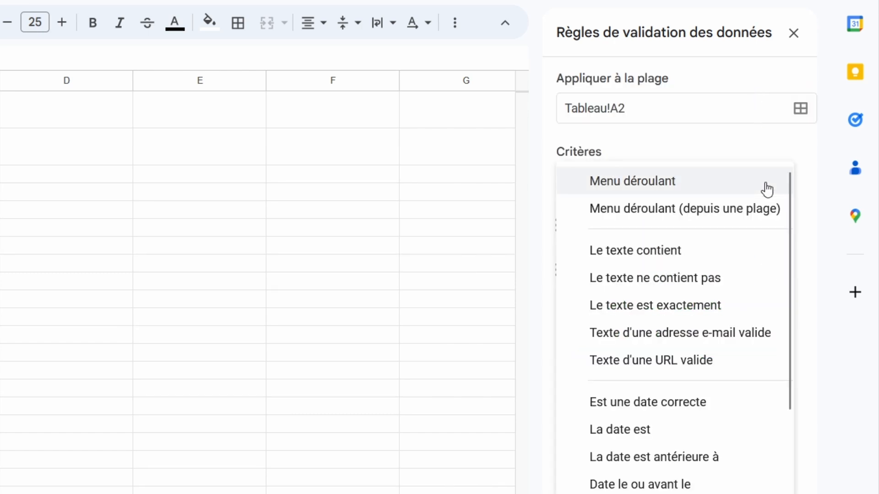
left_click(707, 211)
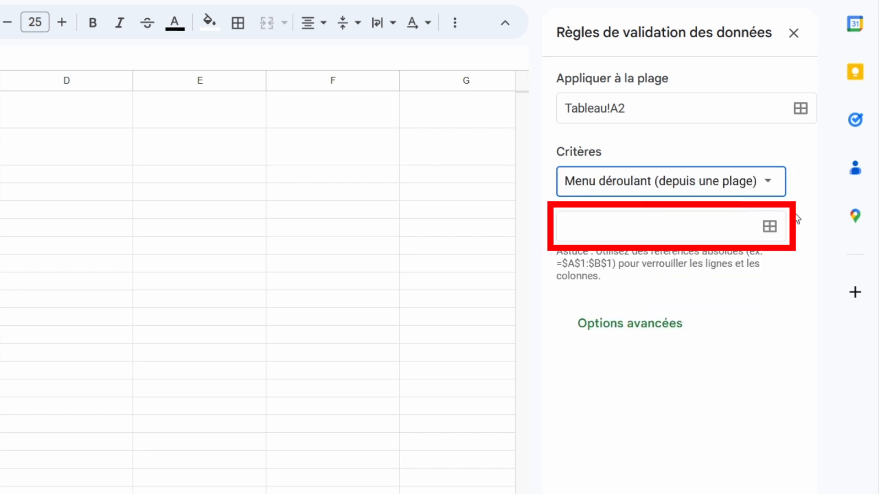
- Set the dropdown rule's source range to the brand headers, Listes!A1:D1
left_click(769, 226)
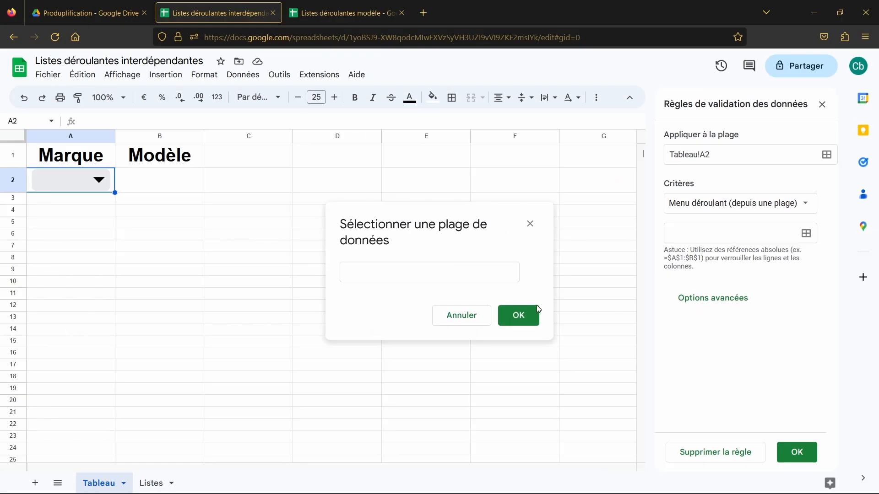
left_click(153, 483)
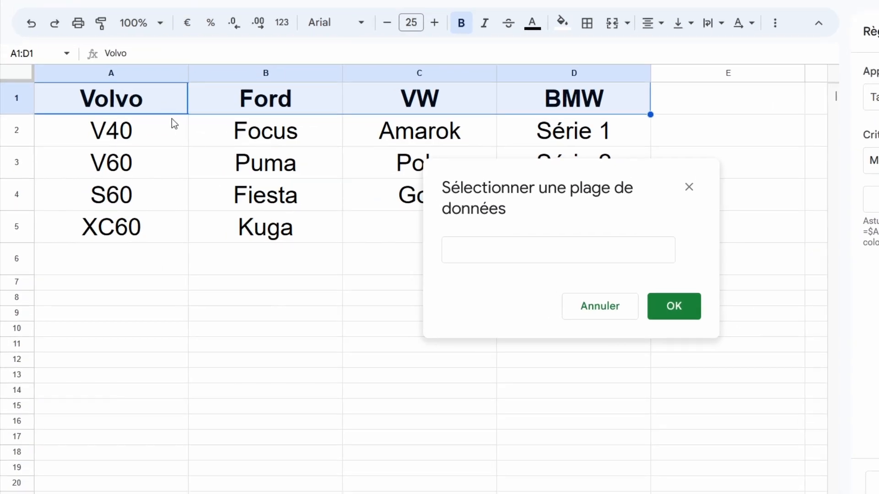
left_click_drag(158, 105, 540, 95)
right_click(539, 93)
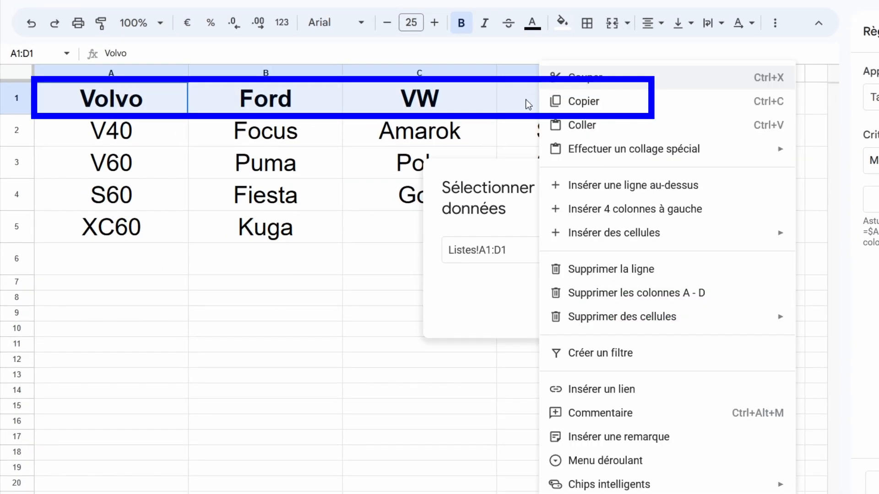
left_click(525, 107)
left_click_drag(112, 102, 558, 101)
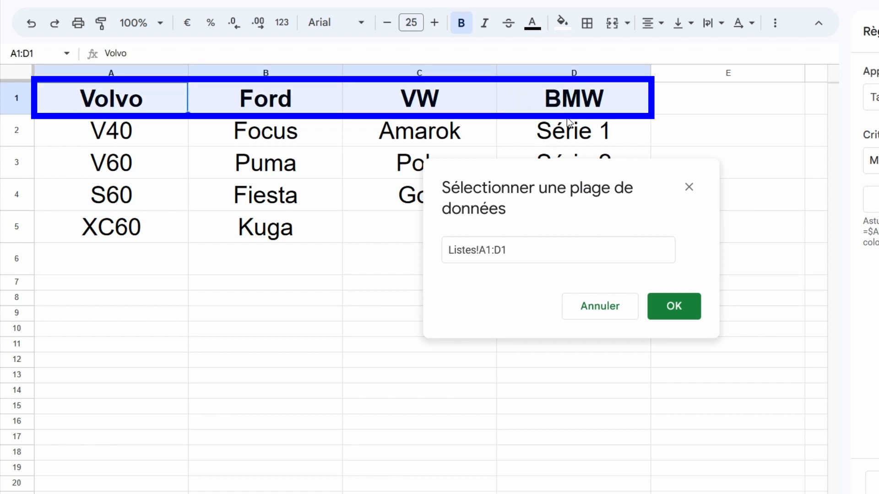
left_click(683, 303)
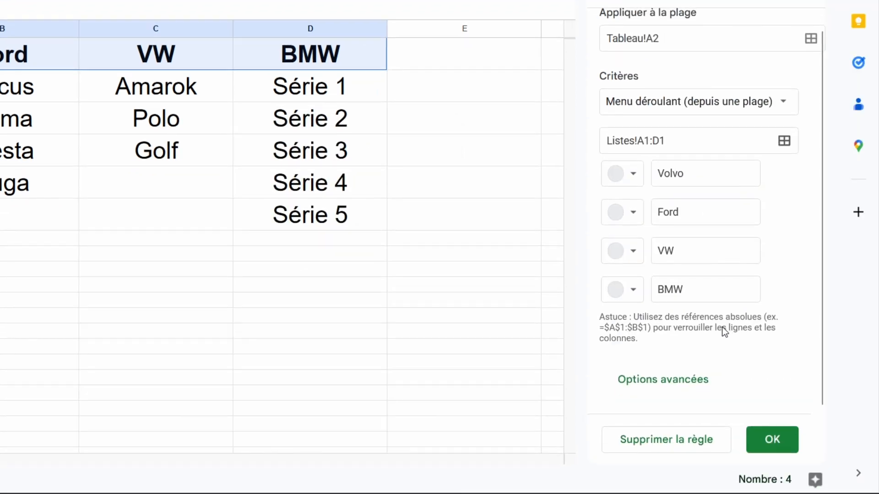
- Set the rule's advanced display style to Flèche, save the rule and close the validation rules
left_click(670, 382)
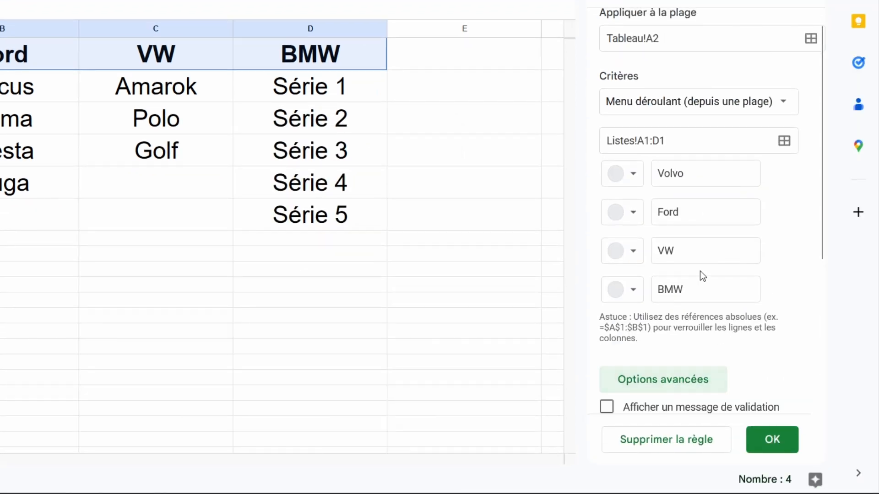
scroll(705, 266, "down", 5)
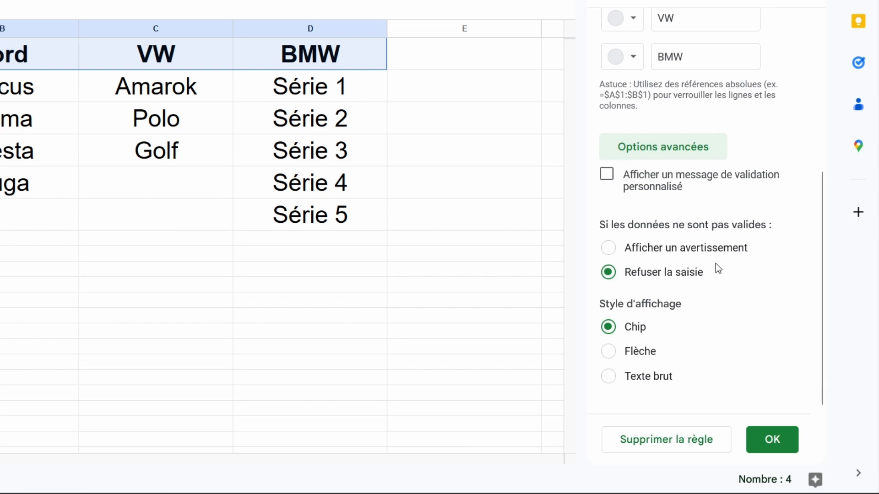
left_click(644, 352)
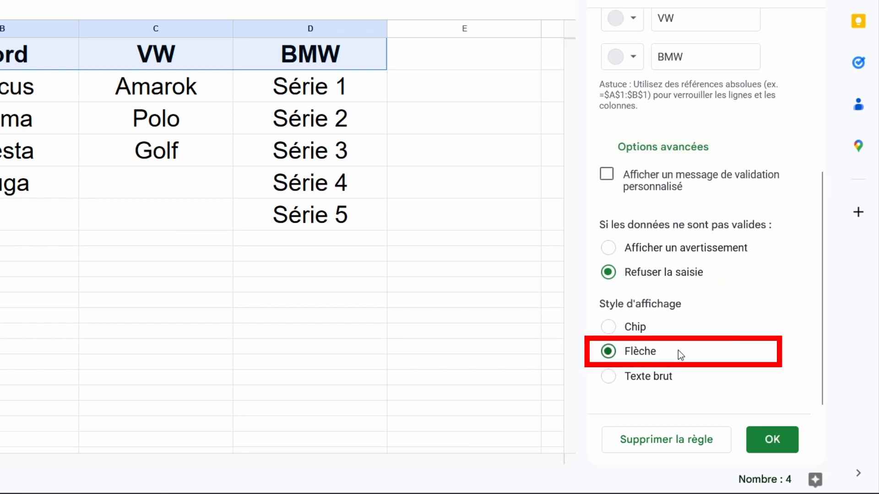
left_click(788, 439)
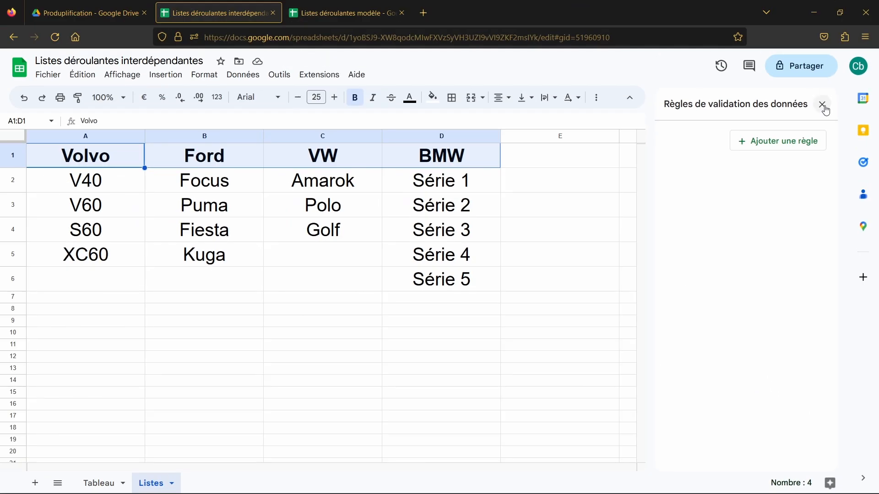
left_click(823, 105)
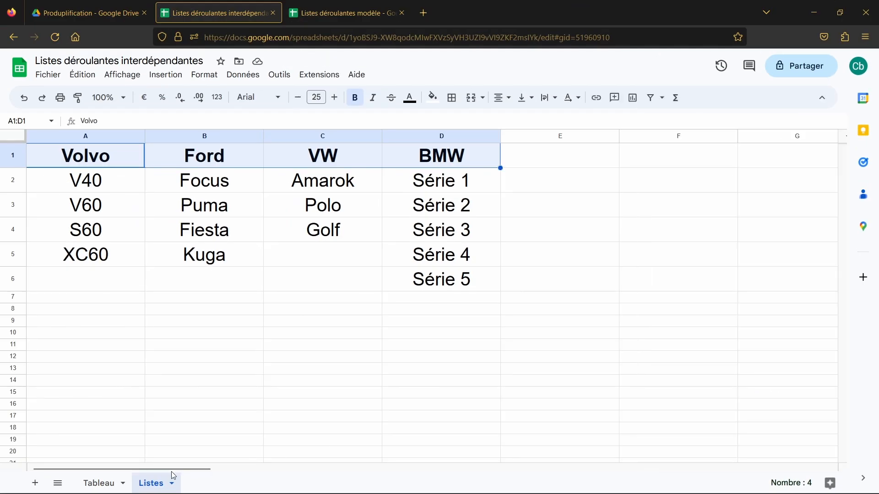
- Choose Volvo from the new dropdown in cell A2 of the Tableau sheet
left_click(99, 483)
left_click(163, 138)
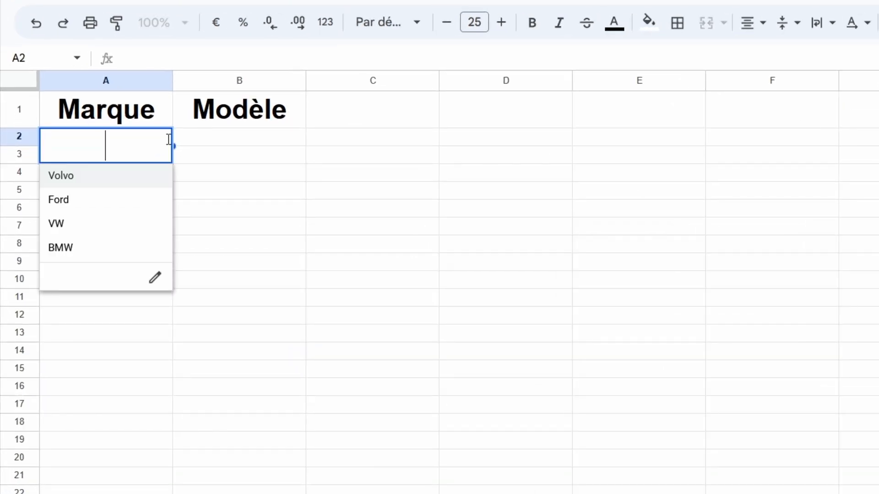
key("Return")
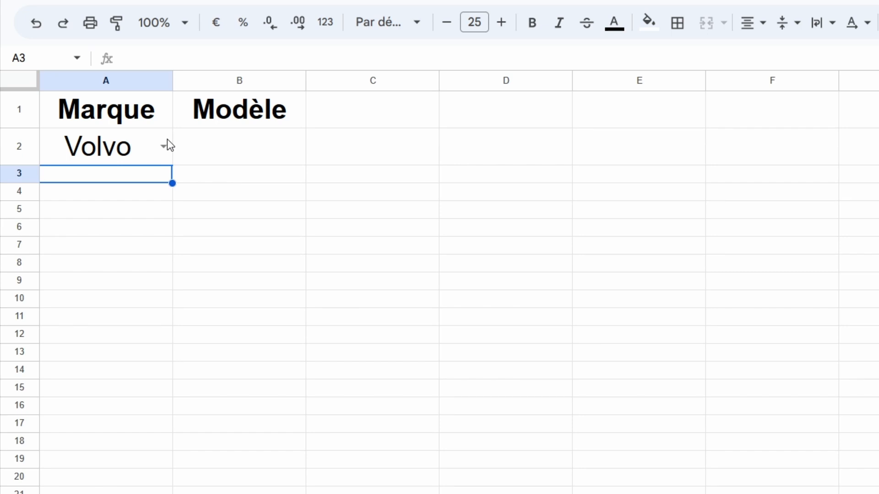
- Copy the brand dropdown in A2 down to cells A3:A14
left_click(160, 161)
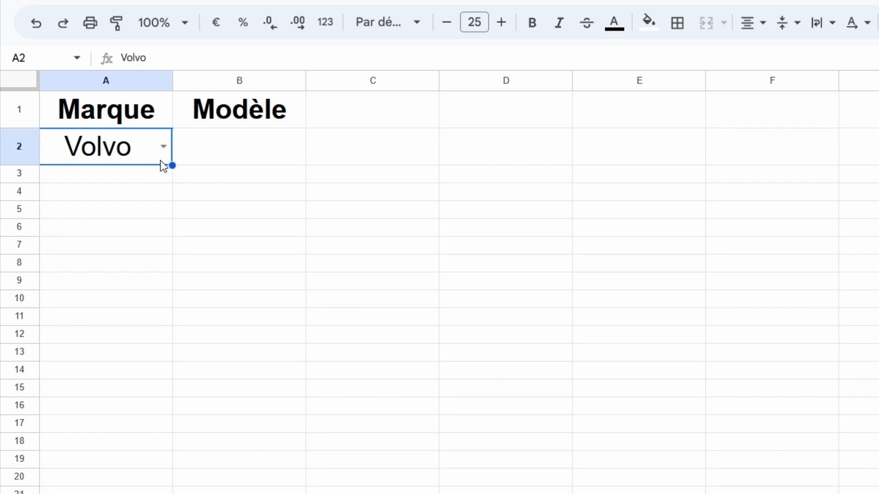
key("ctrl+c")
left_click_drag(152, 183, 128, 370)
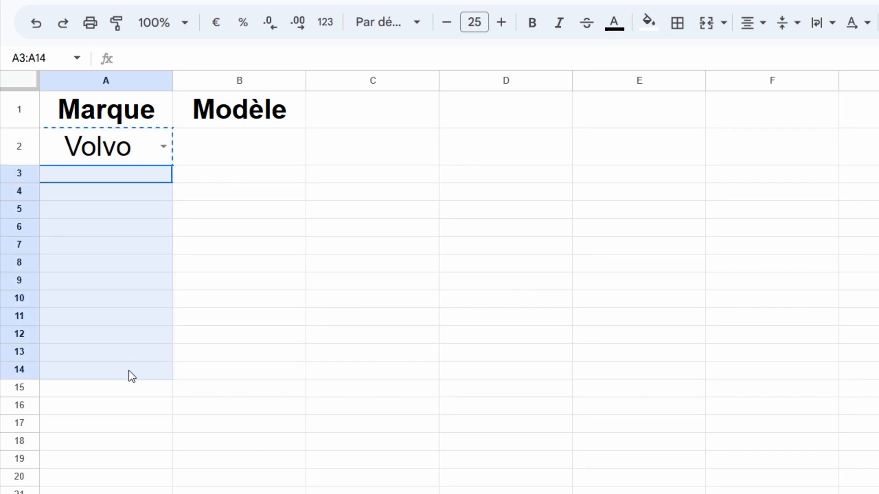
key("ctrl+v")
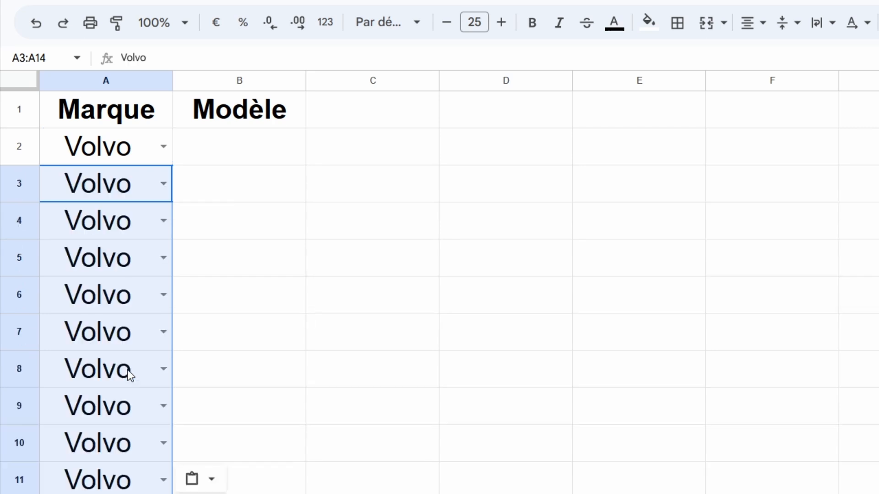
left_click(784, 419)
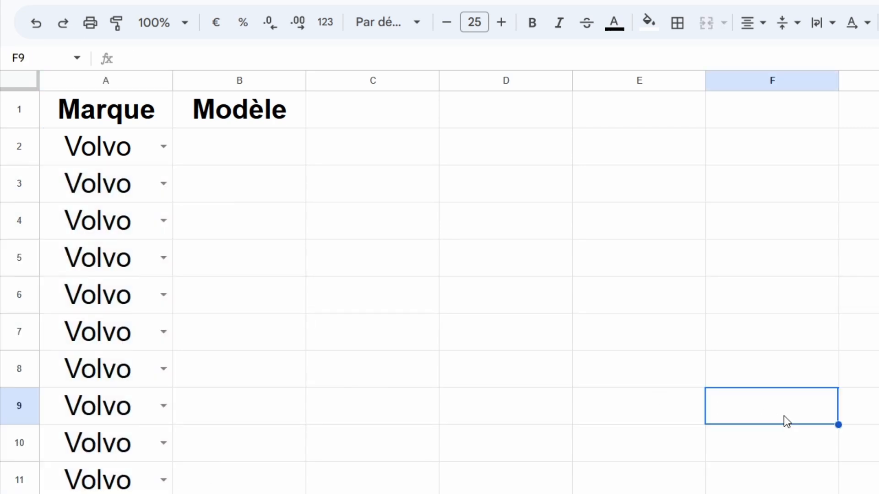
key("Up")
key("Up")
key("Left")
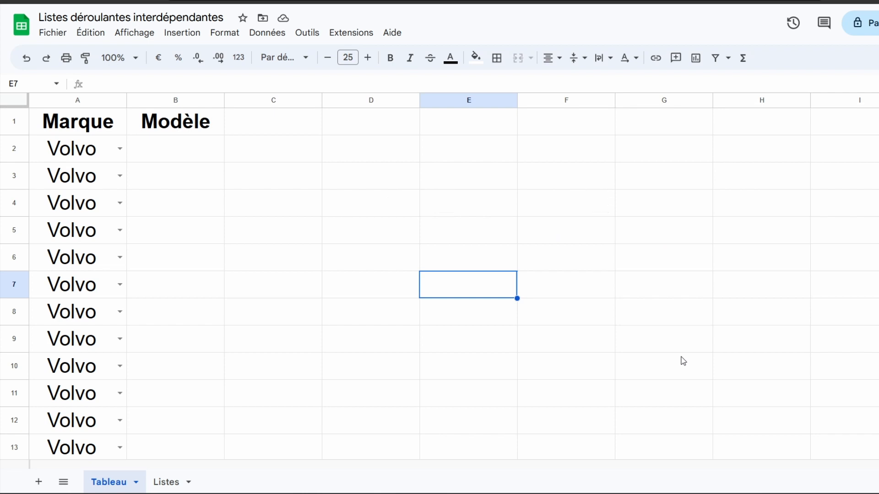
left_click(730, 373)
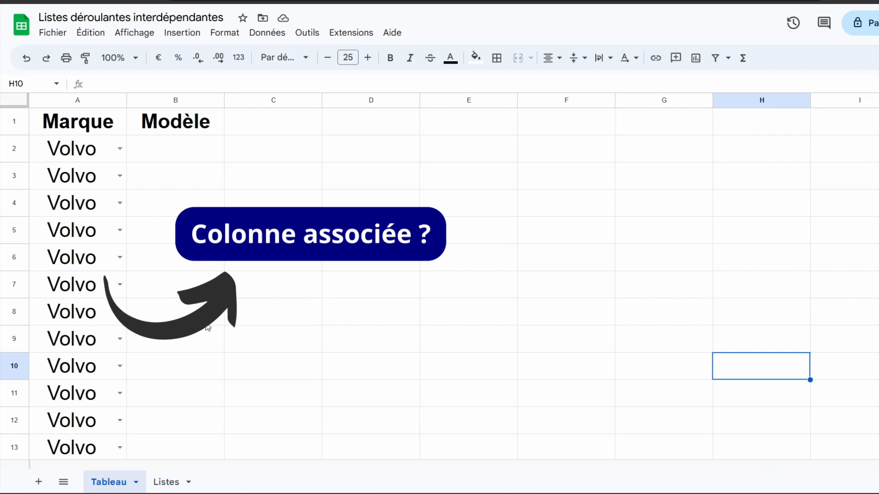
- Examine the Volvo, Ford, VW and BMW columns on the Listes sheet one by one to see each brand's column position
left_click(166, 482)
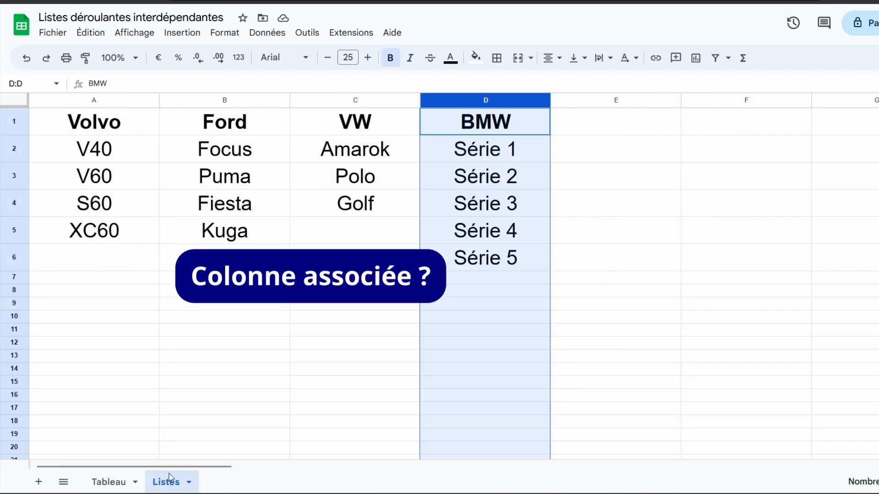
left_click(129, 102)
left_click(219, 102)
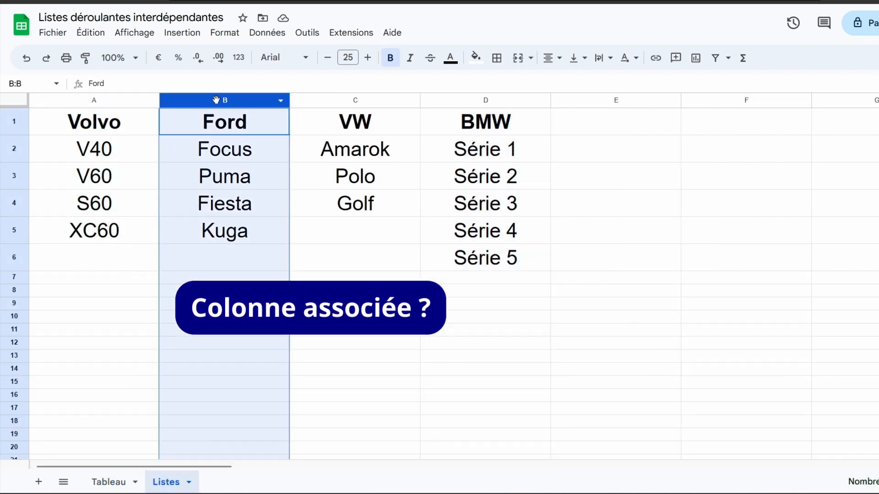
left_click(349, 101)
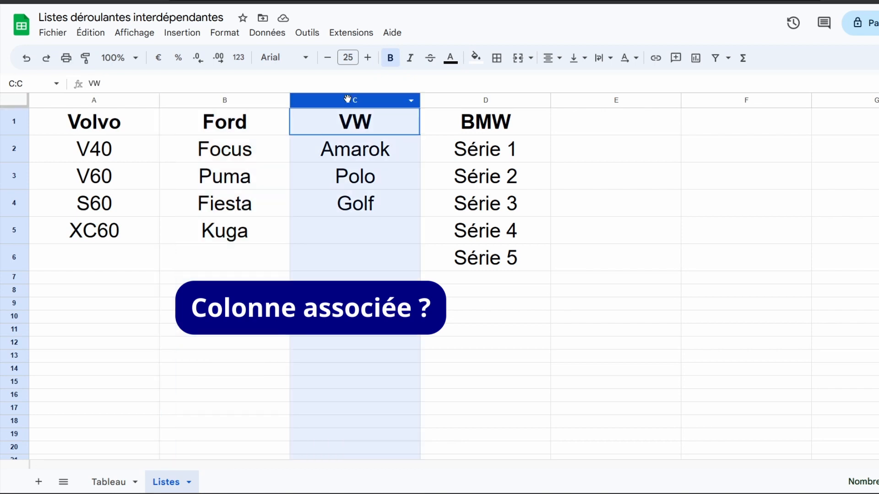
left_click(494, 98)
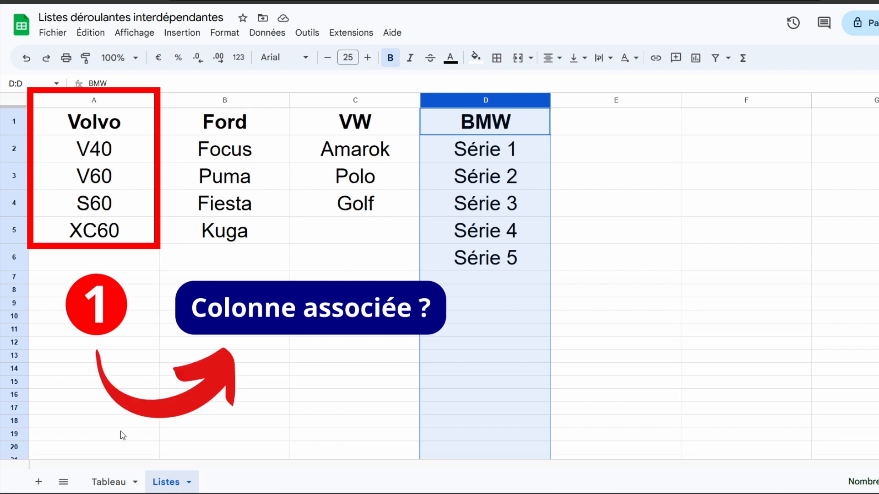
- Enter the formula =EQUIV(A2;Listes!A1:D1;0) in cell C2 of the Tableau sheet
left_click(115, 482)
left_click(277, 156)
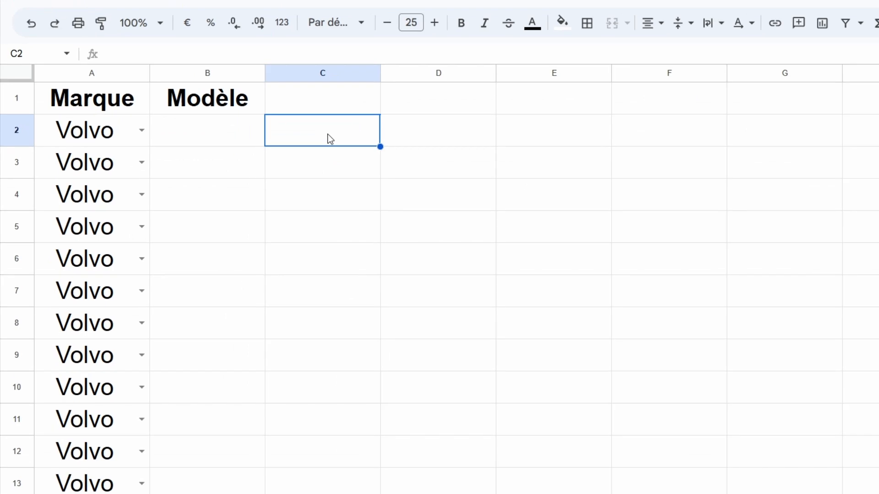
type("=EQUIV")
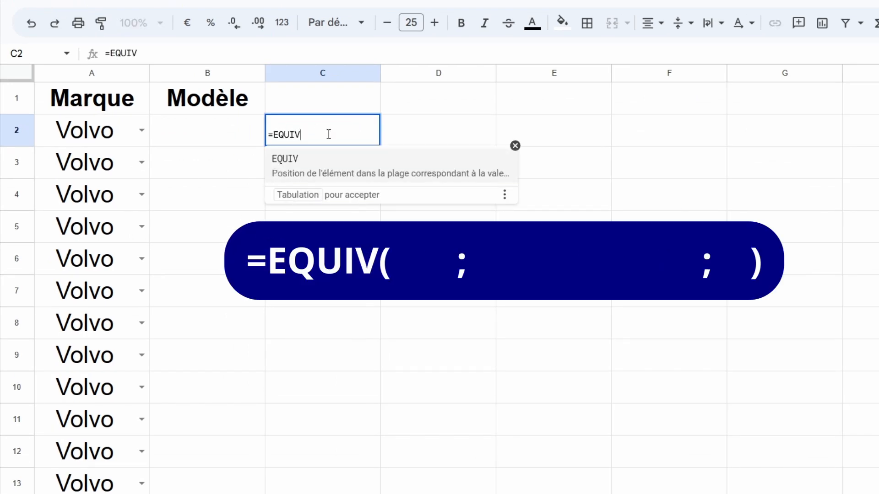
type("(")
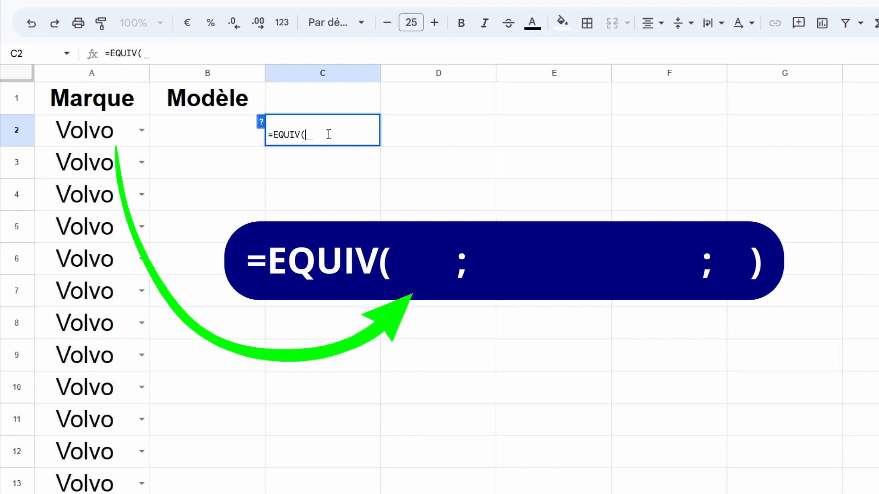
left_click(111, 134)
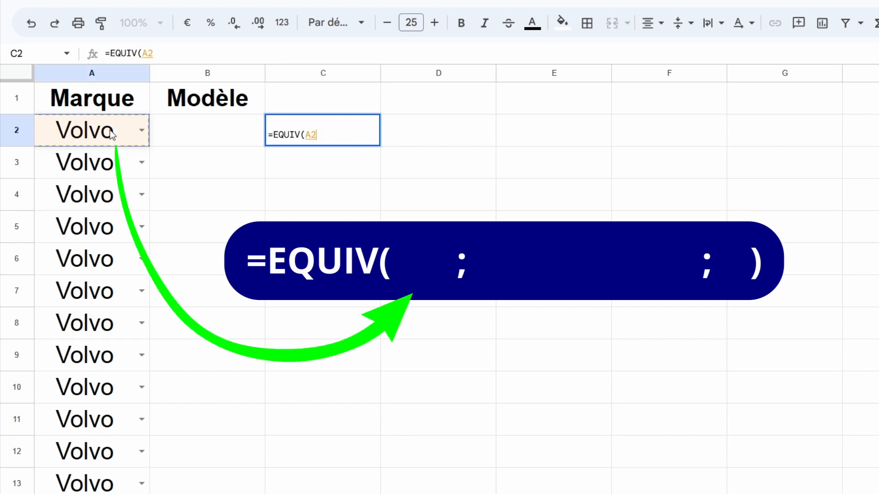
type(";")
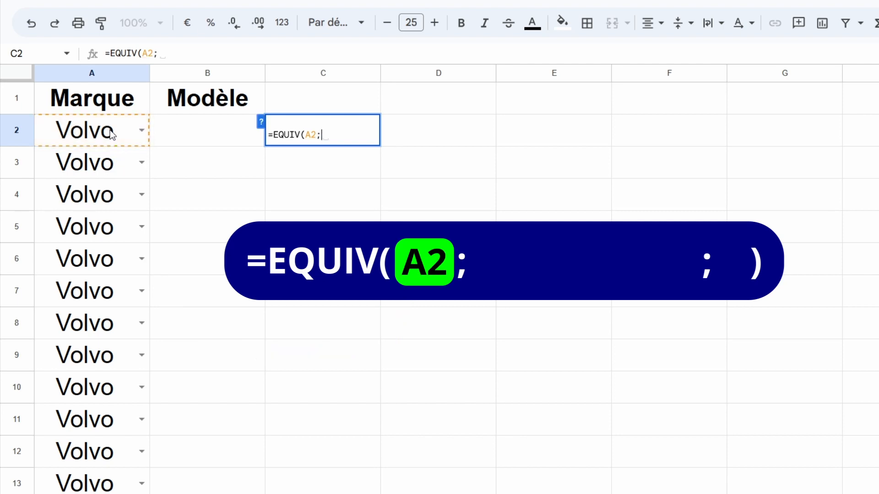
left_click(153, 482)
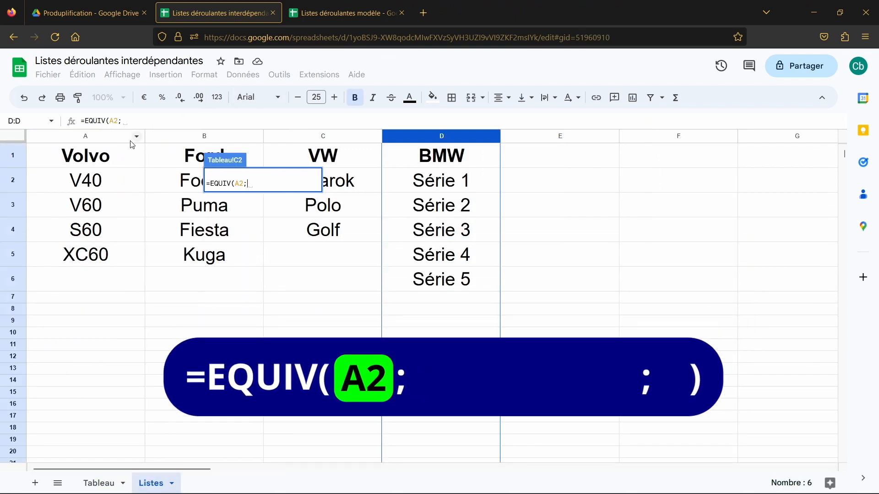
left_click_drag(113, 152, 428, 151)
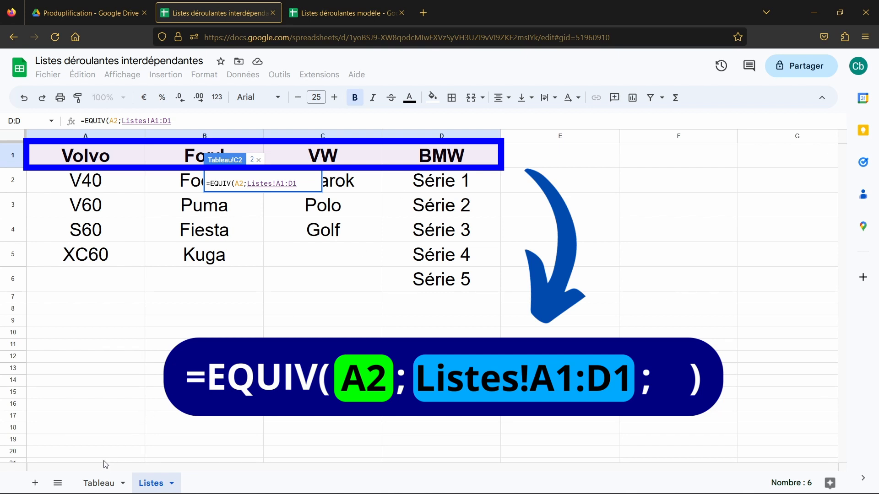
left_click(102, 482)
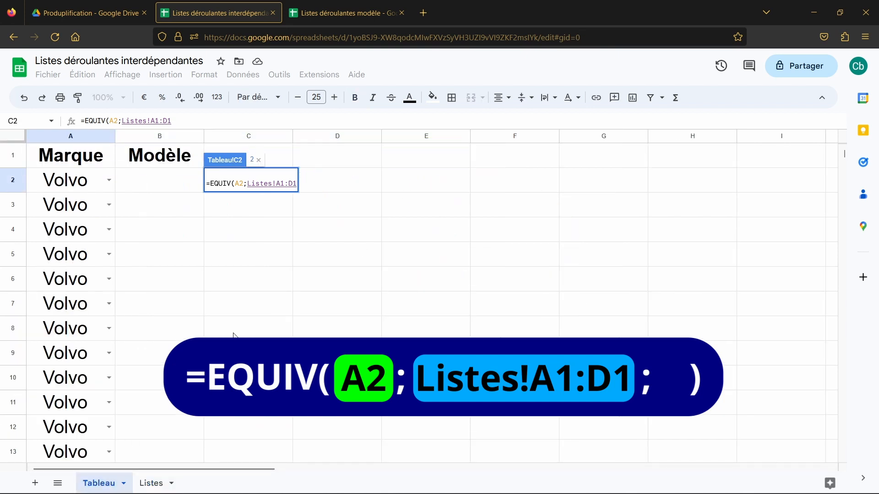
type(";")
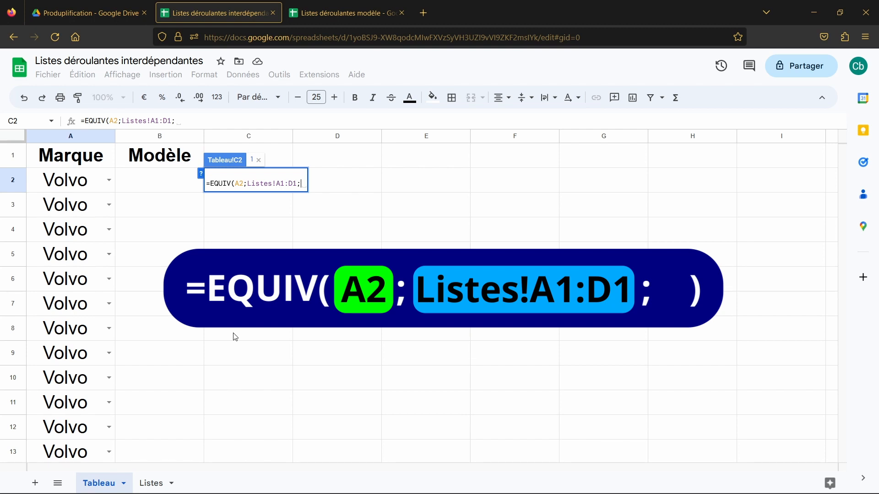
type("0")
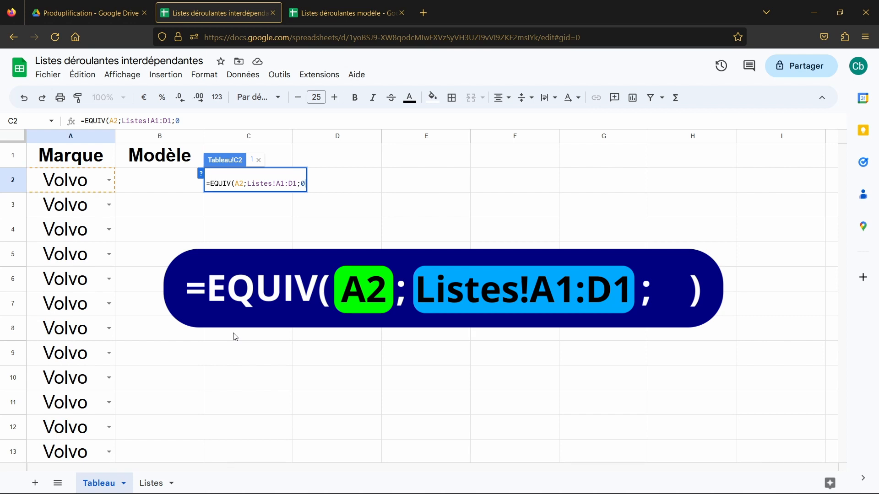
type(")")
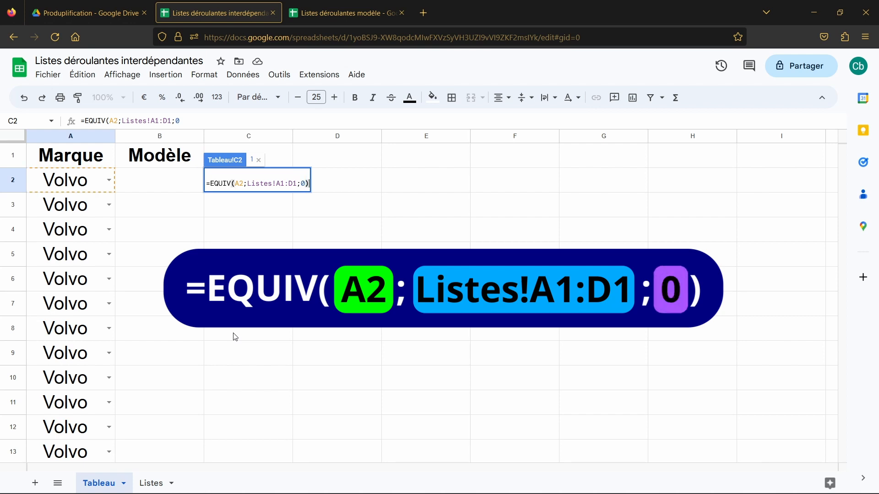
key("Return")
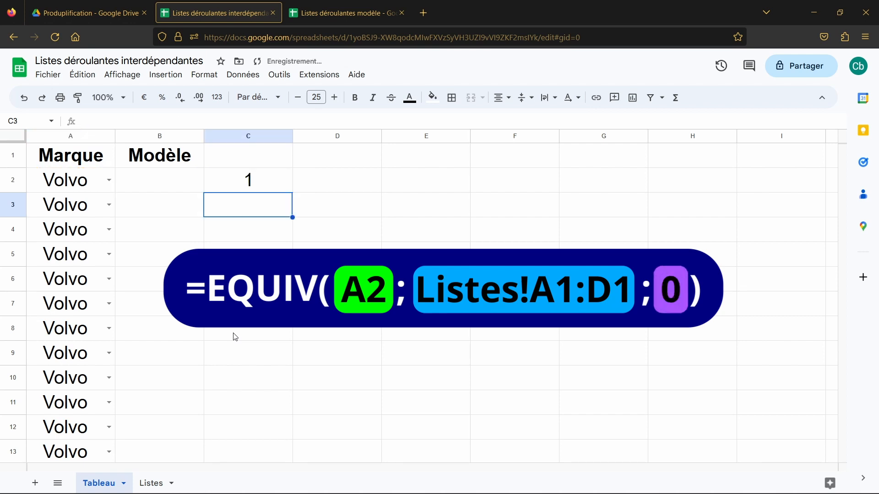
- Check the EQUIV result in C2 against the position of the Volvo column on the Listes sheet
left_click(263, 183)
left_click(152, 481)
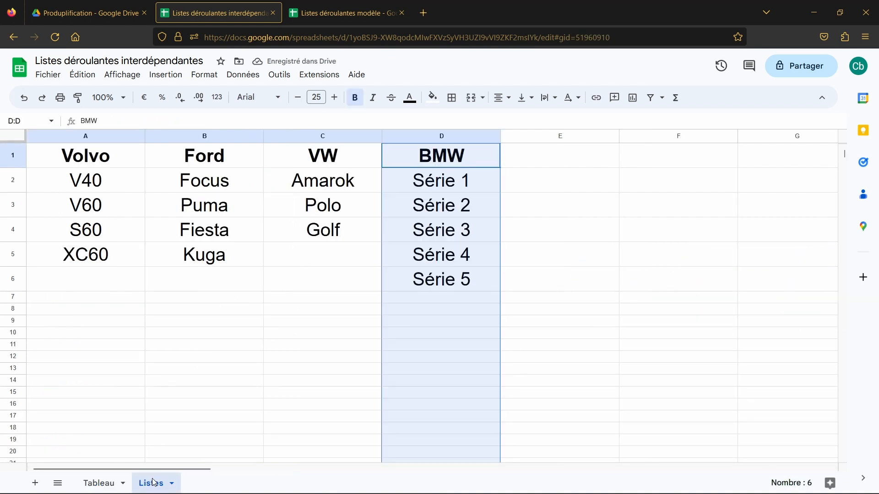
left_click(84, 136)
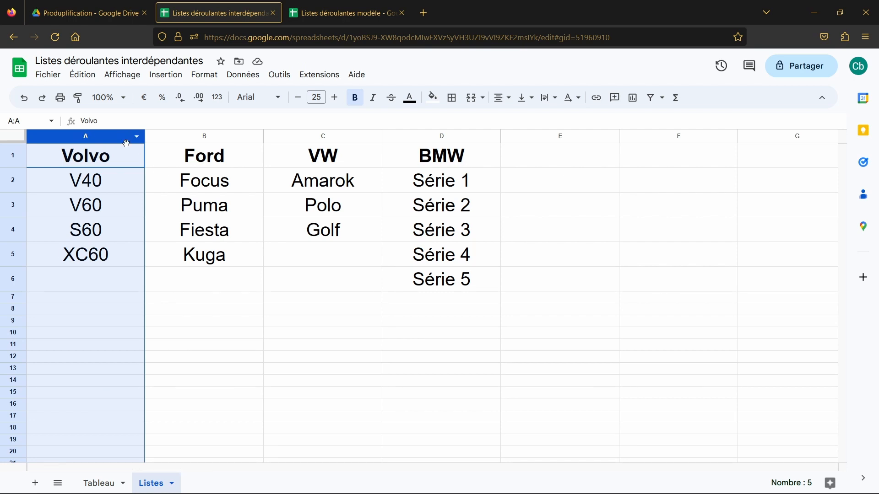
left_click(303, 314)
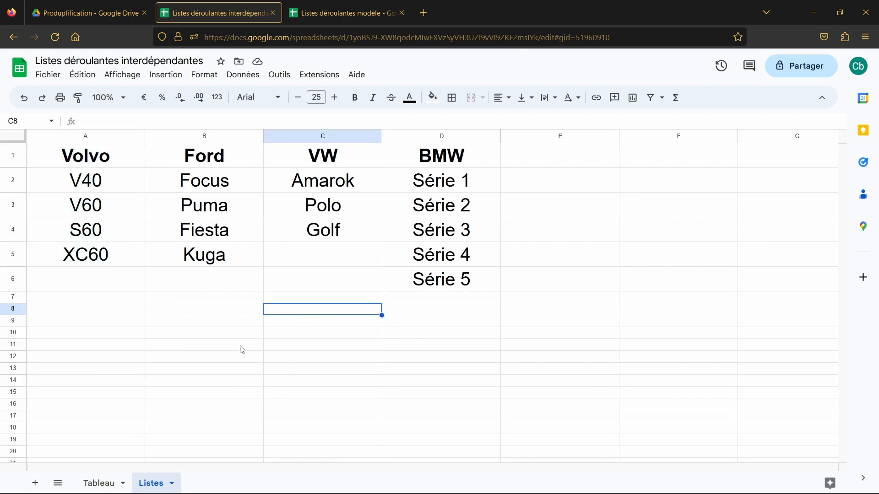
- Make the lookup range in the Tableau sheet's C2 formula absolute, as Listes!$A$1:$D$1
left_click(100, 484)
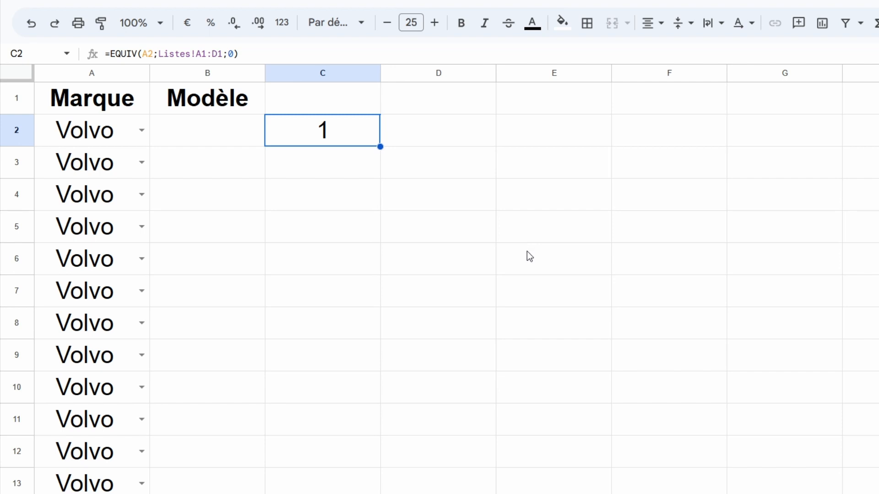
left_click(201, 54)
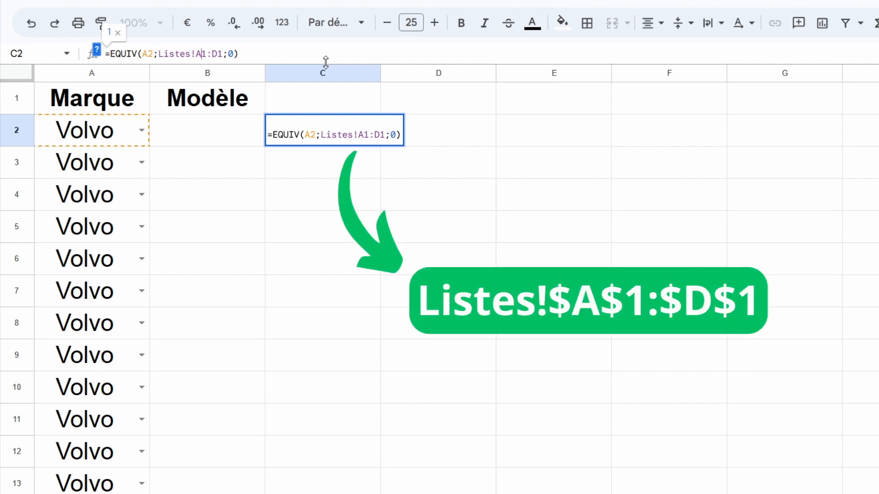
key("F4")
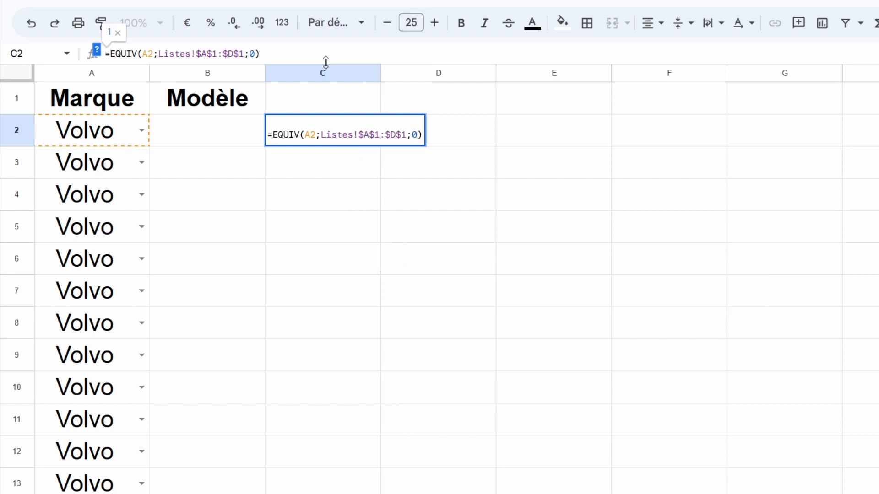
key("Return")
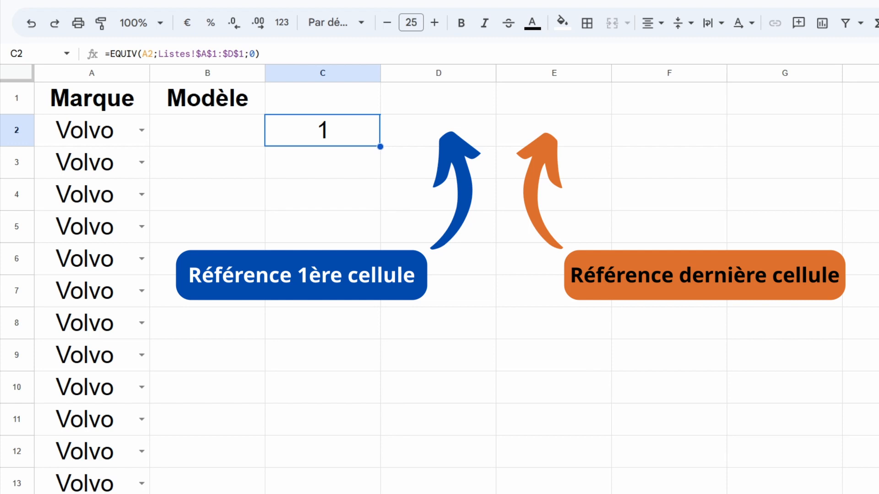
- Enter the formula =ADRESSE(2;C2) in cell D2 of the Tableau sheet to get the first model cell's reference
left_click(438, 130)
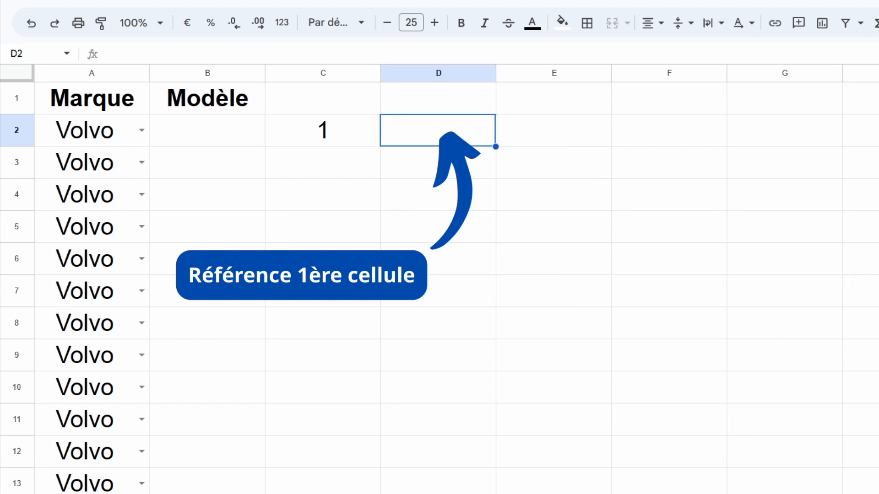
type("=")
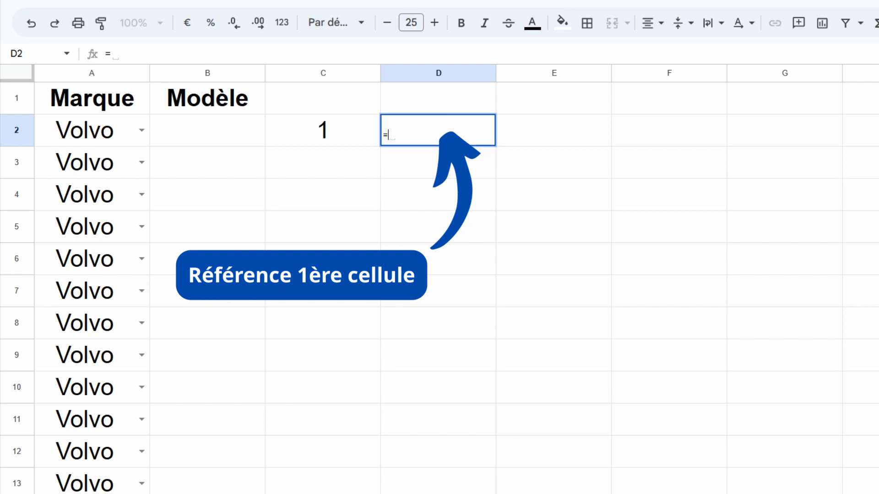
type("ADRESSE")
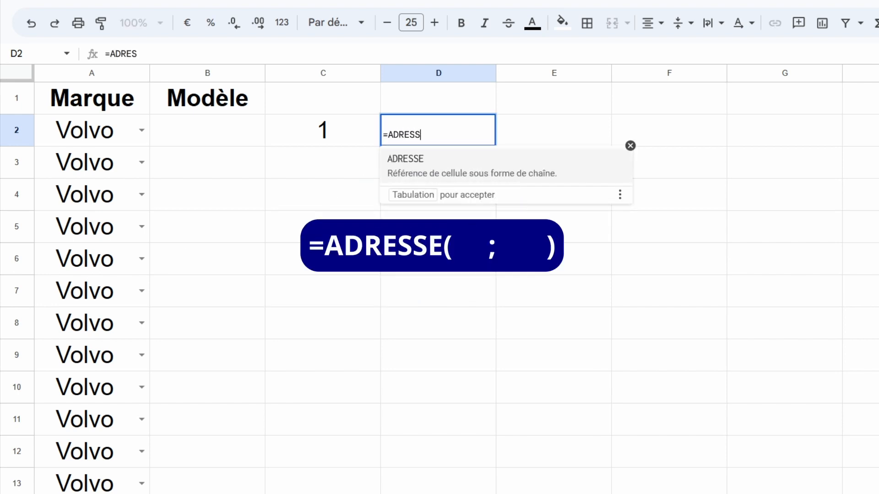
type("(")
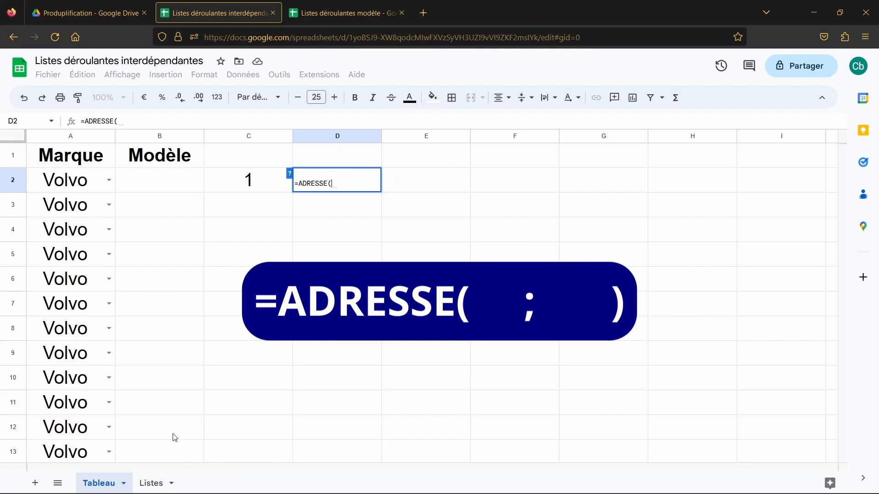
left_click(151, 482)
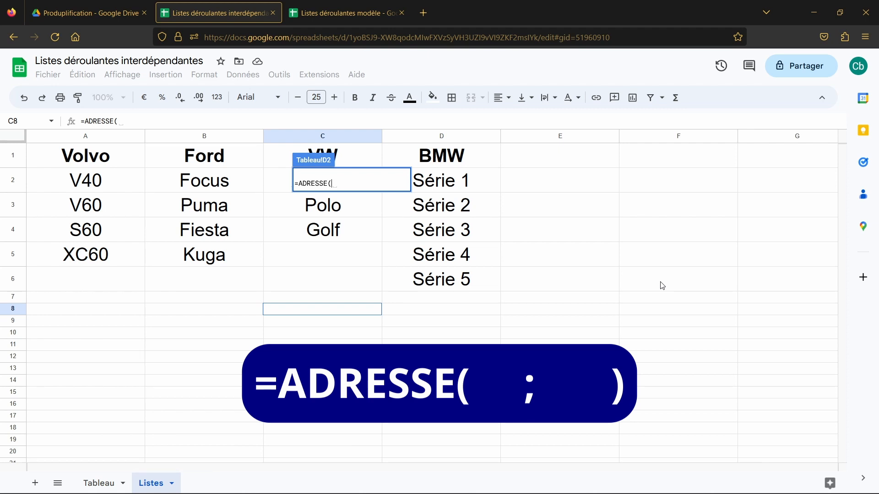
type("2")
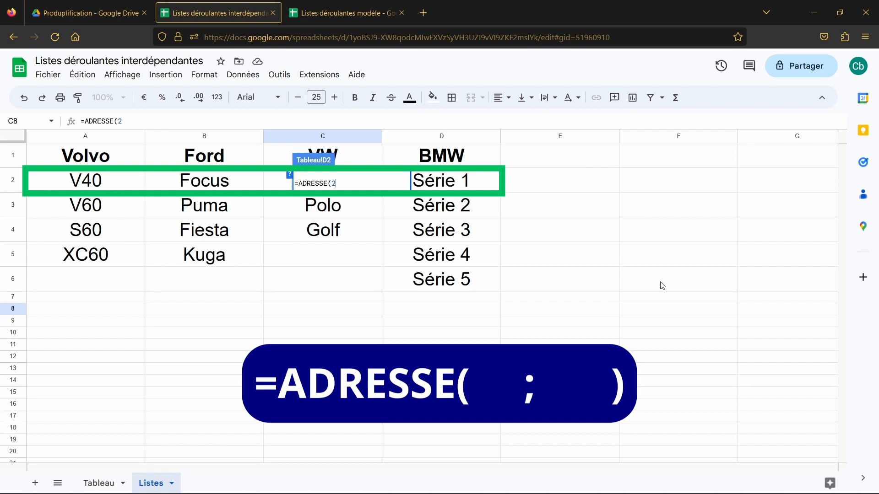
type(";")
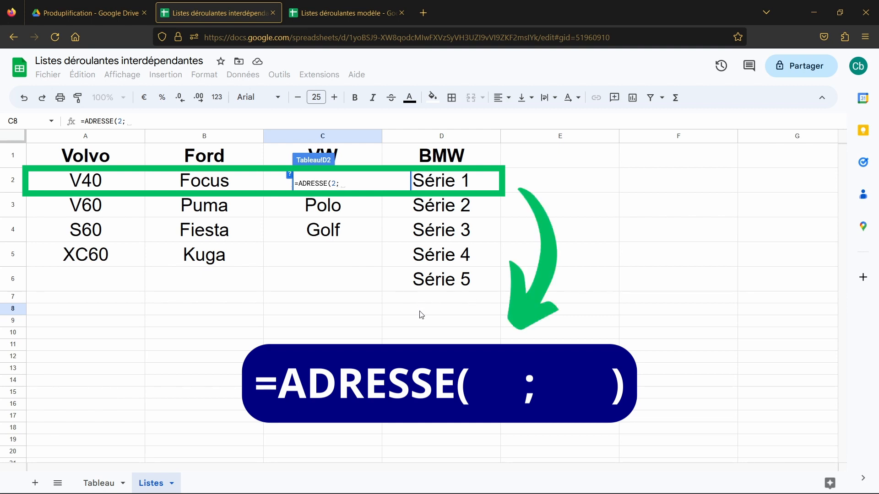
left_click(97, 483)
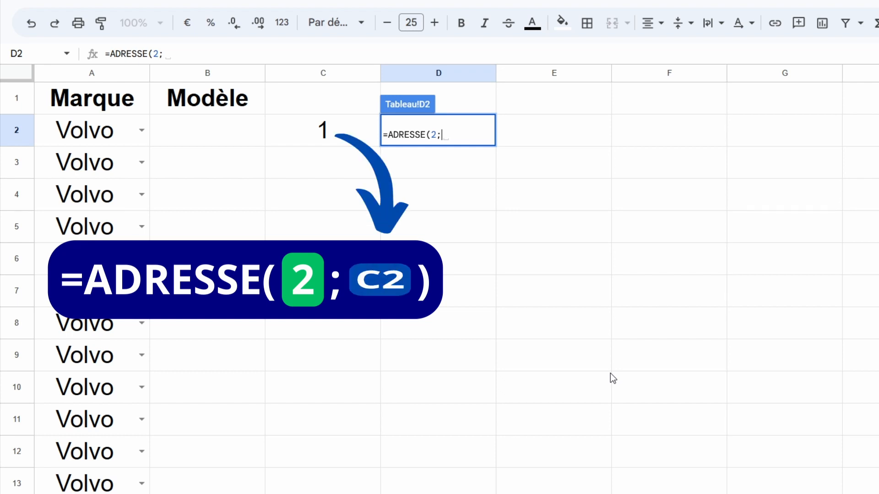
left_click(323, 130)
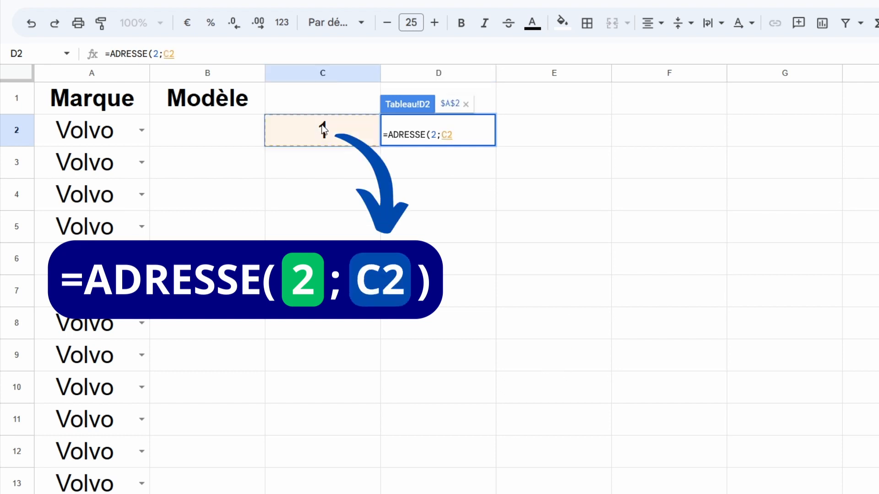
type(")")
key("Return")
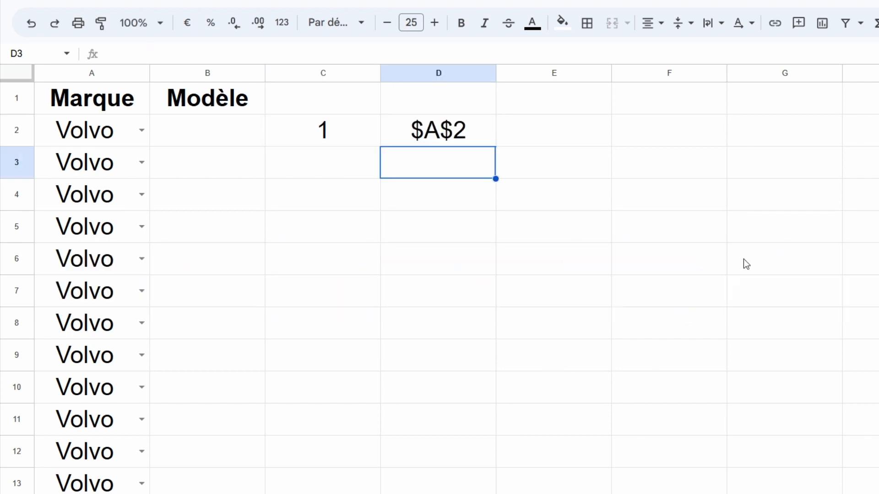
- Enter the formula =ADRESSE(6;C2) in cell E2 of the Tableau sheet to get the last model cell's reference
left_click(577, 134)
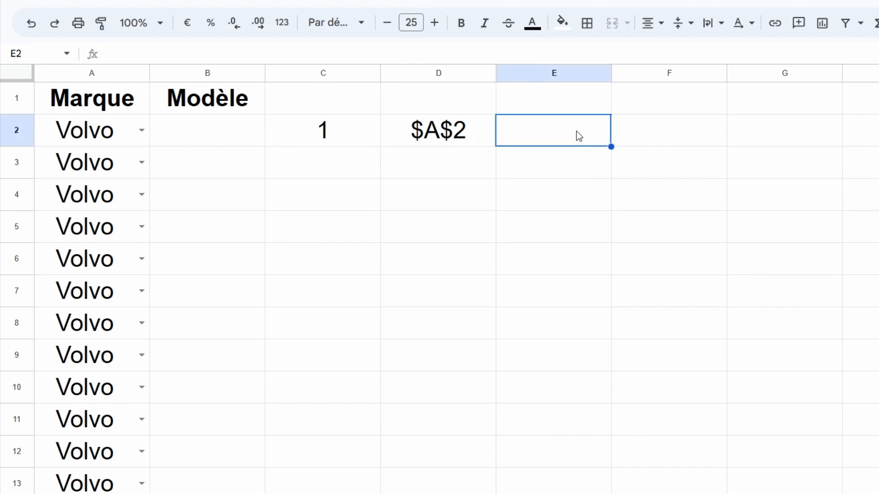
type("=")
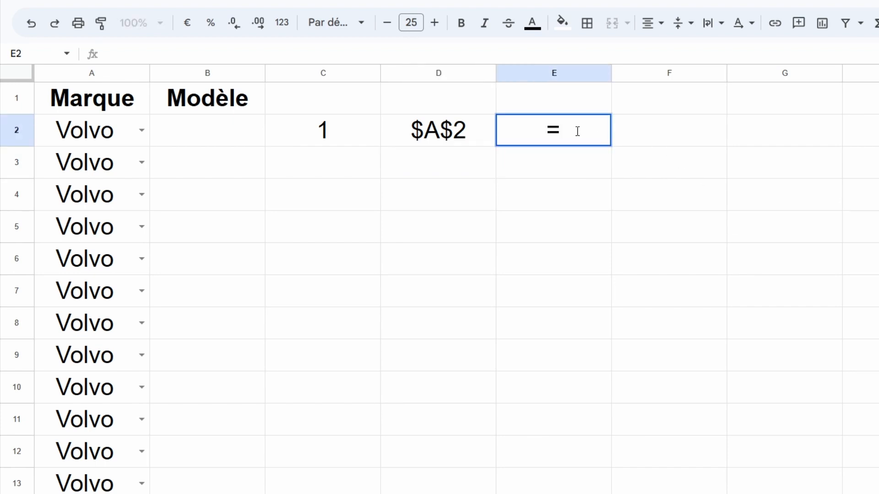
type("DA")
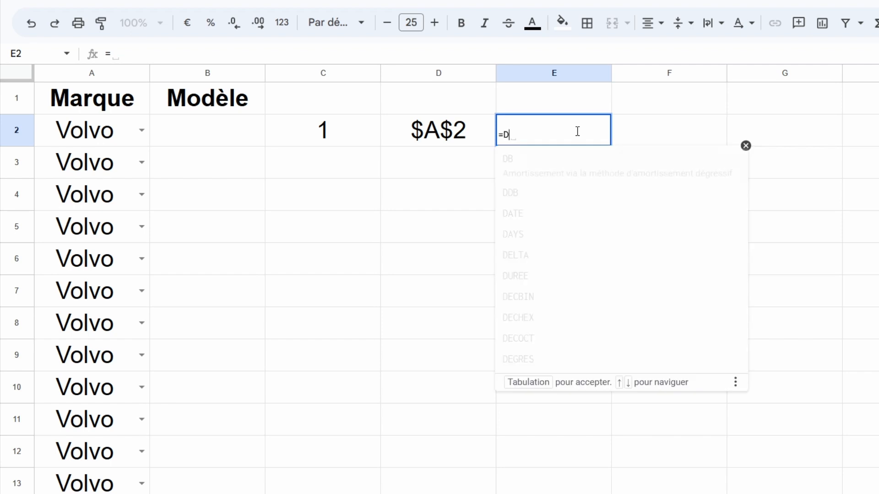
key("BackSpace")
key("BackSpace")
type("ADRESSE")
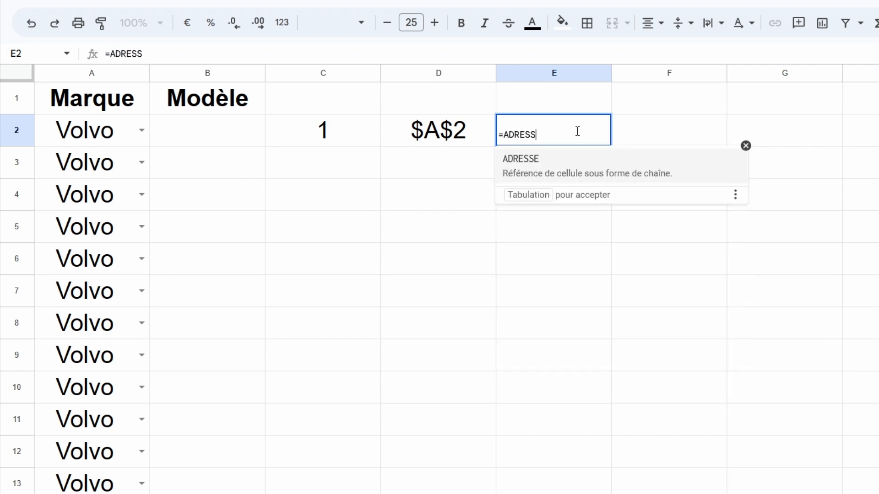
type("(")
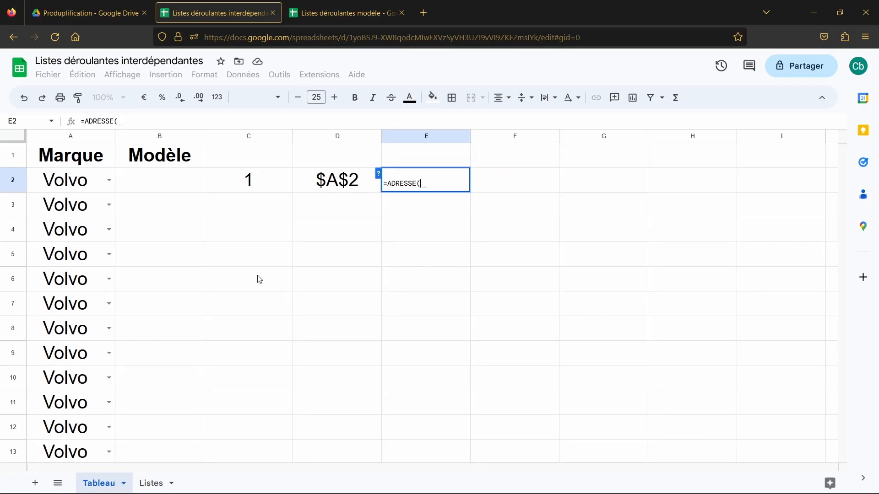
left_click(150, 482)
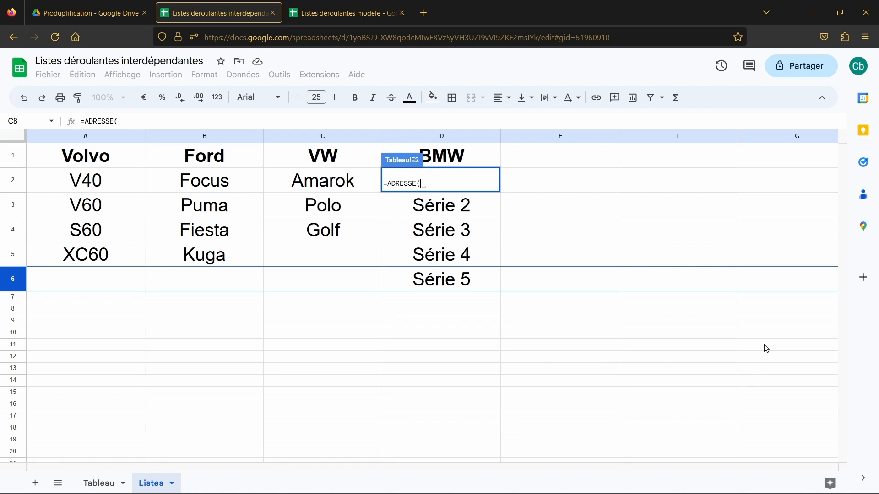
type("6")
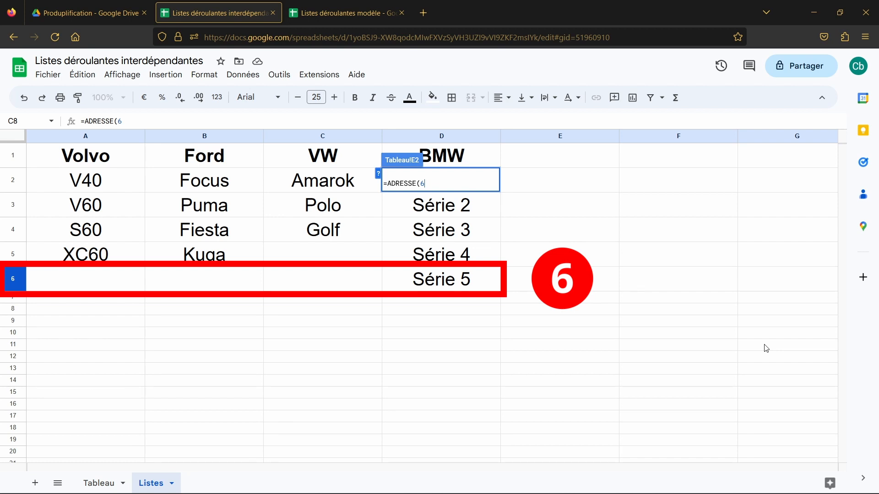
type(";")
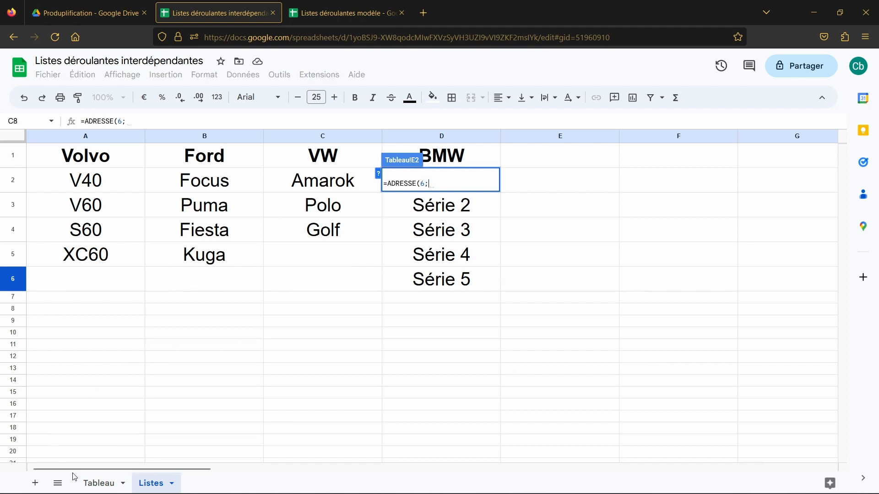
left_click(96, 483)
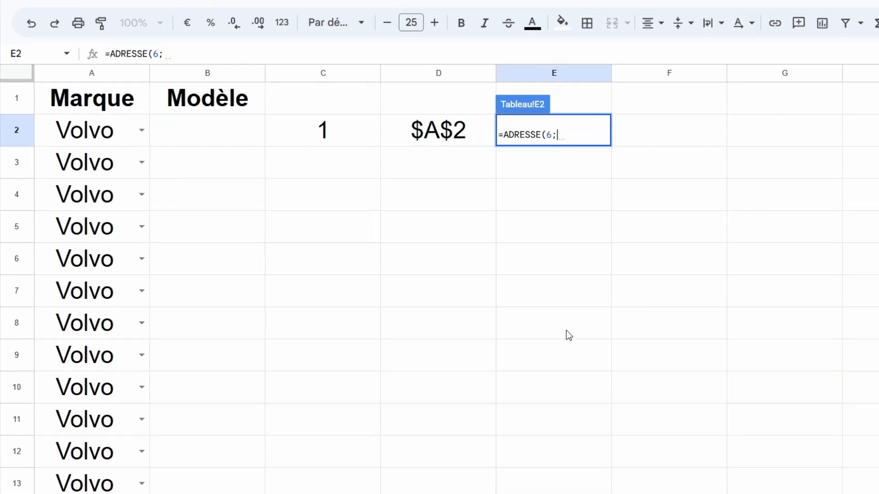
left_click(361, 136)
type(")")
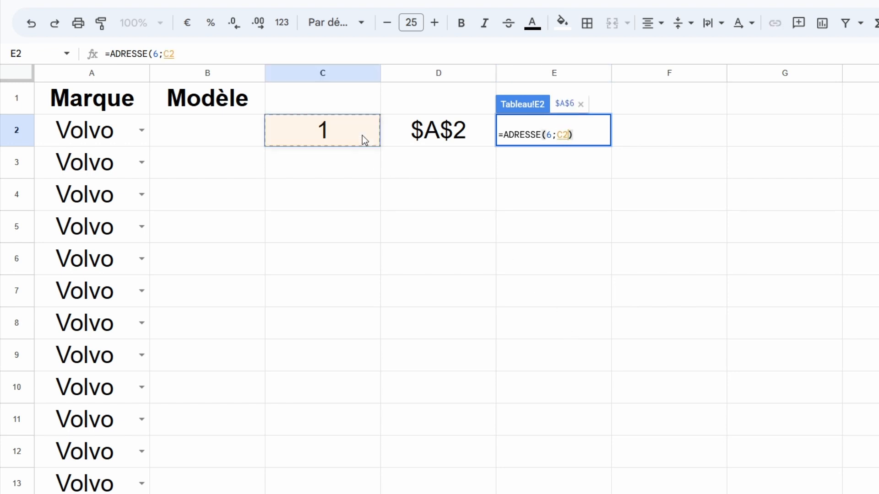
key("Return")
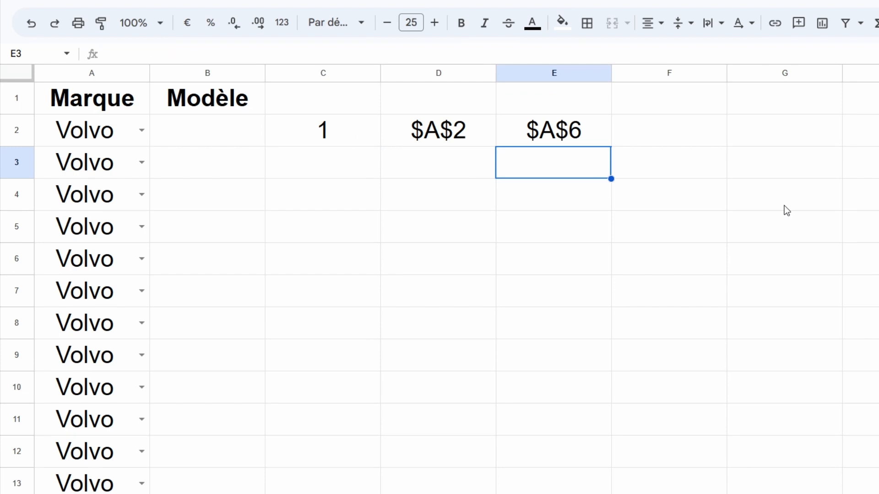
- Enter the formula =CONCATENER("'Listes'!";D2;":";E2) in cell F2 to build the full model range reference
left_click(695, 136)
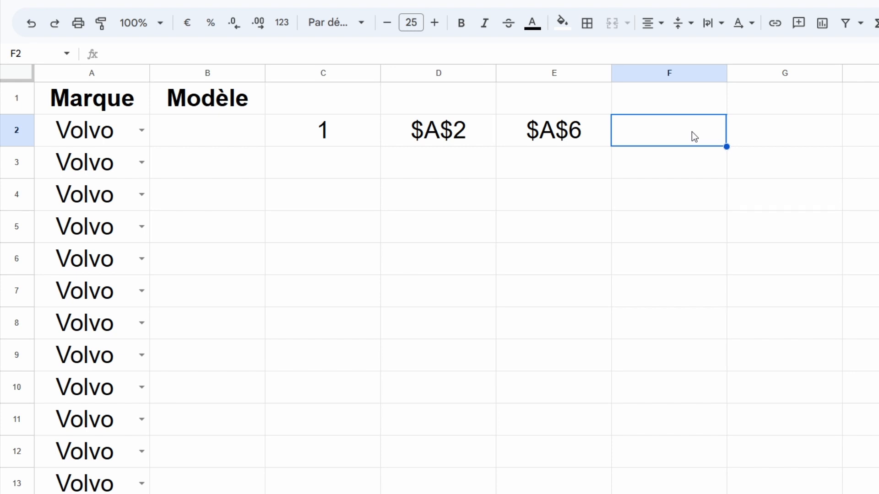
type("=CONCATE")
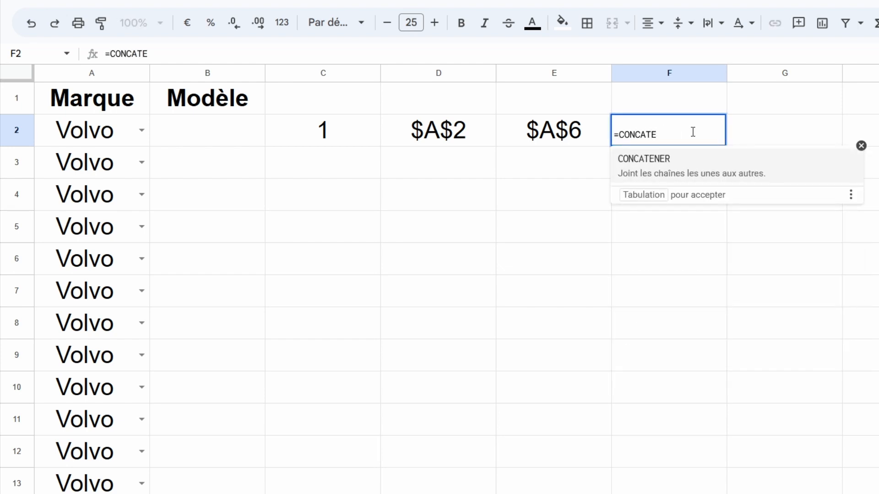
key("Tab")
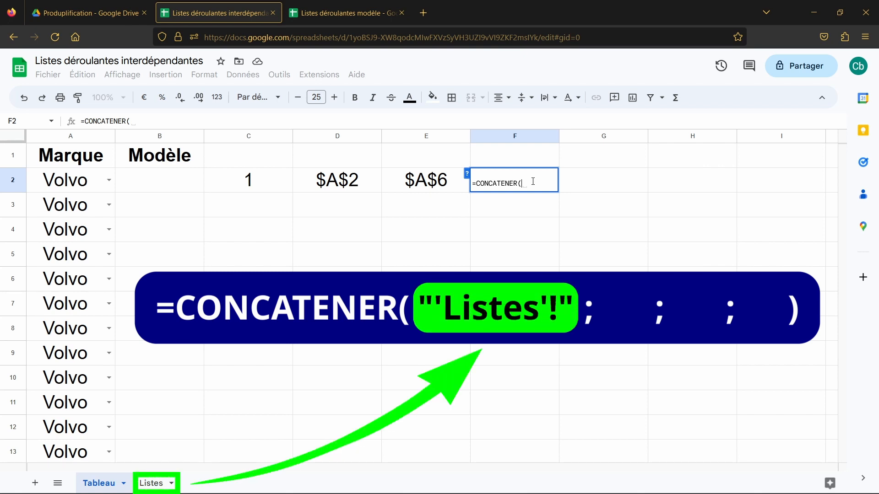
type("\"")
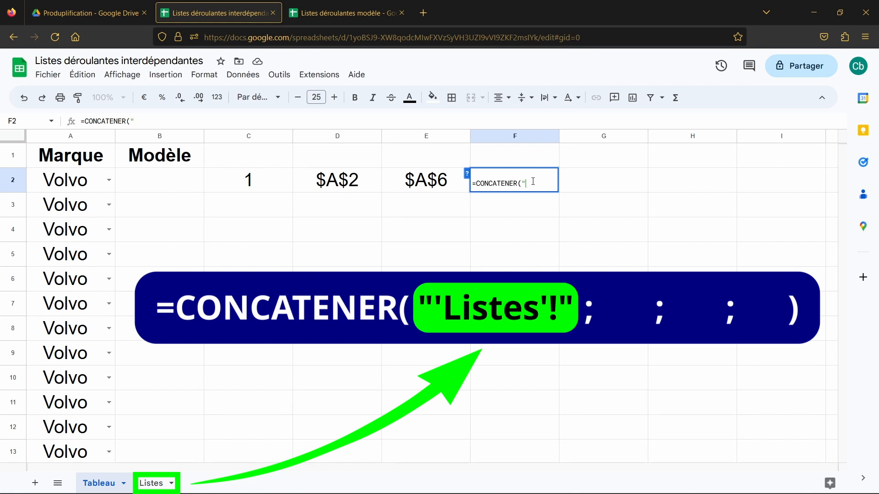
type("'Listes'")
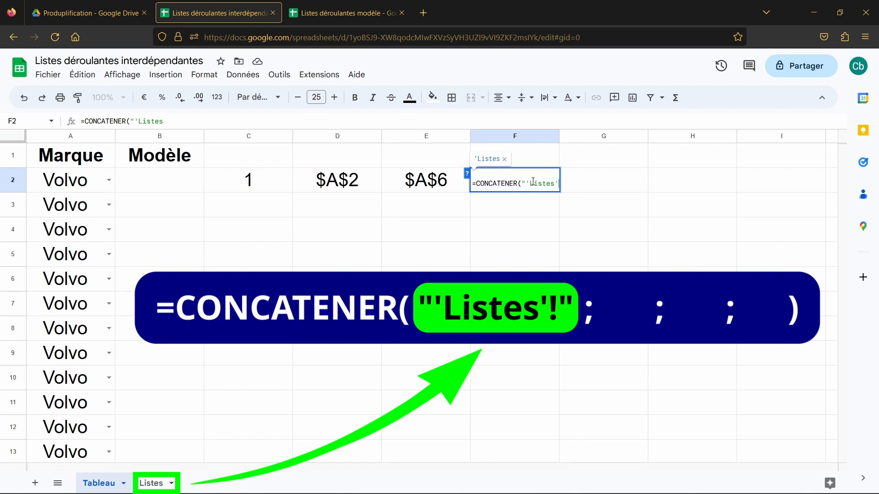
type("!\"")
type(";")
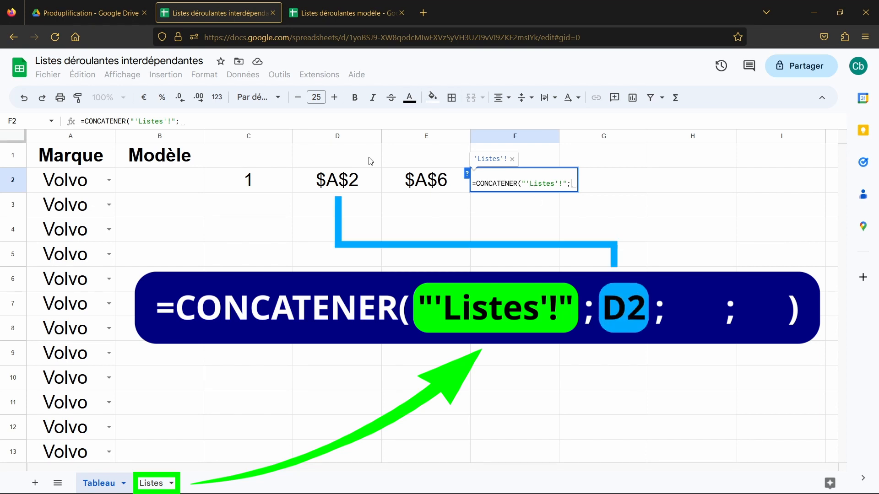
left_click(365, 188)
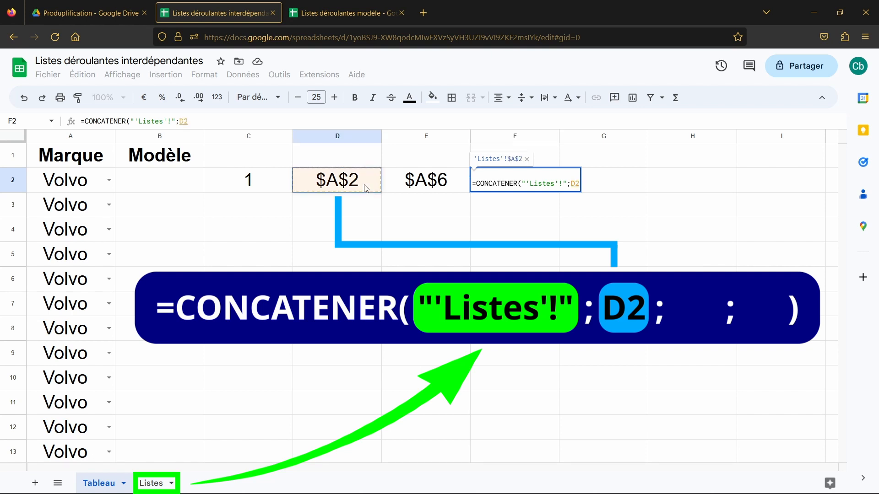
type(";")
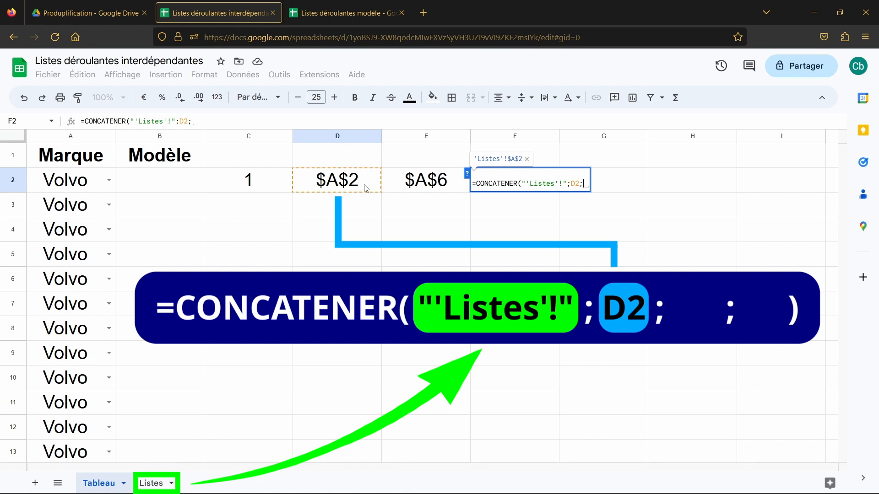
type("\":\"")
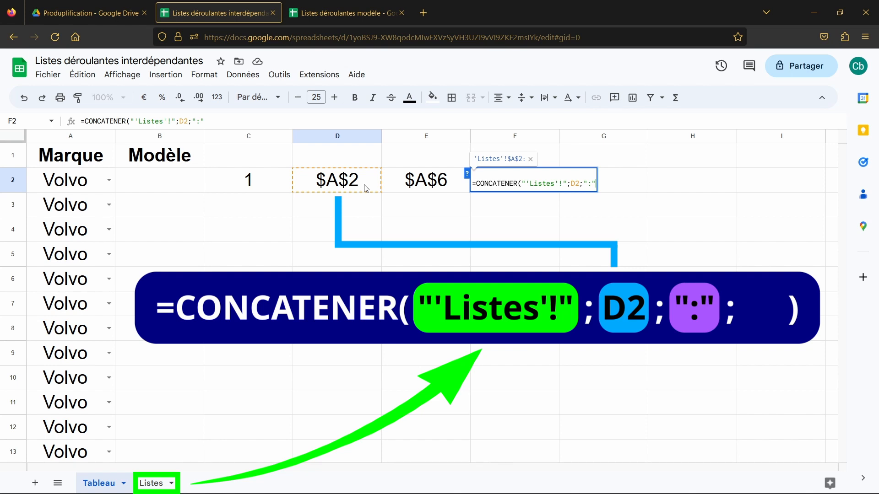
type(";")
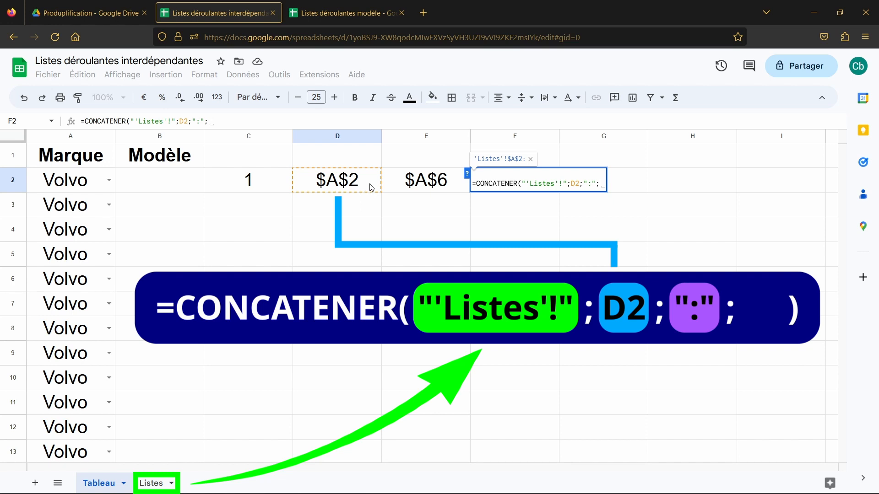
left_click(421, 180)
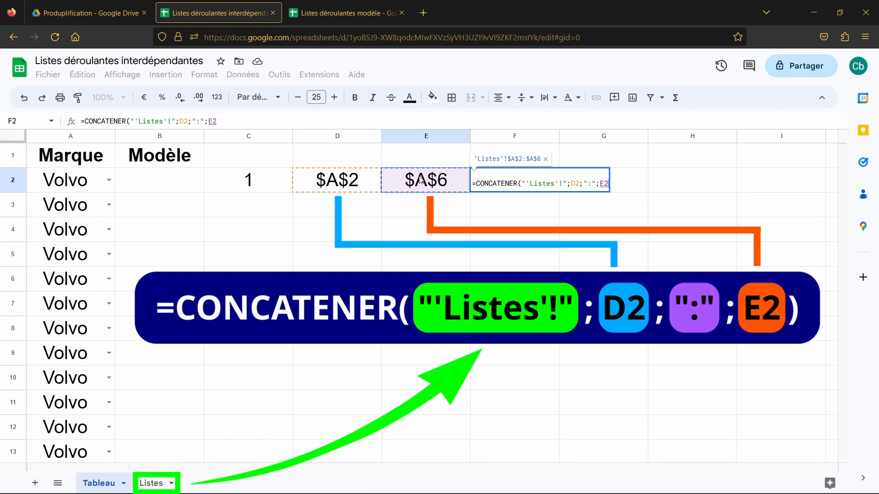
type(")")
key("Return")
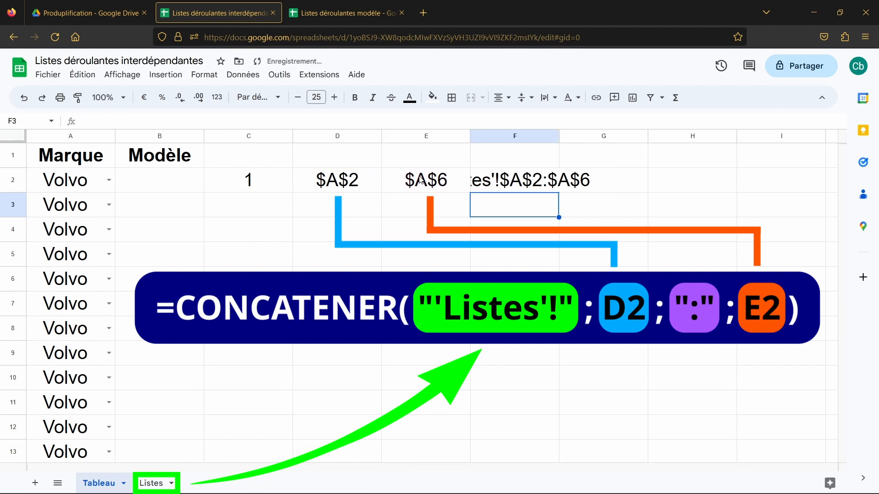
left_click(538, 185)
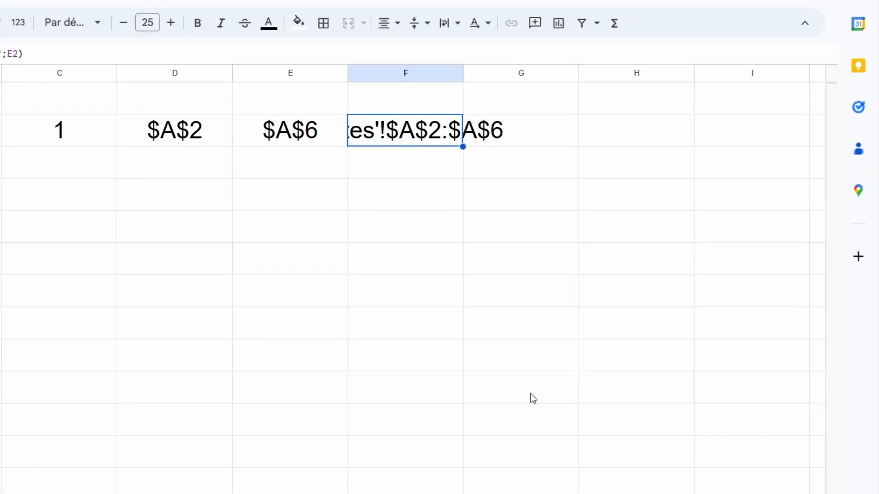
- Enter the formula =INDIRECT(F2) in cell G2 to list the models of the chosen brand
left_click(536, 137)
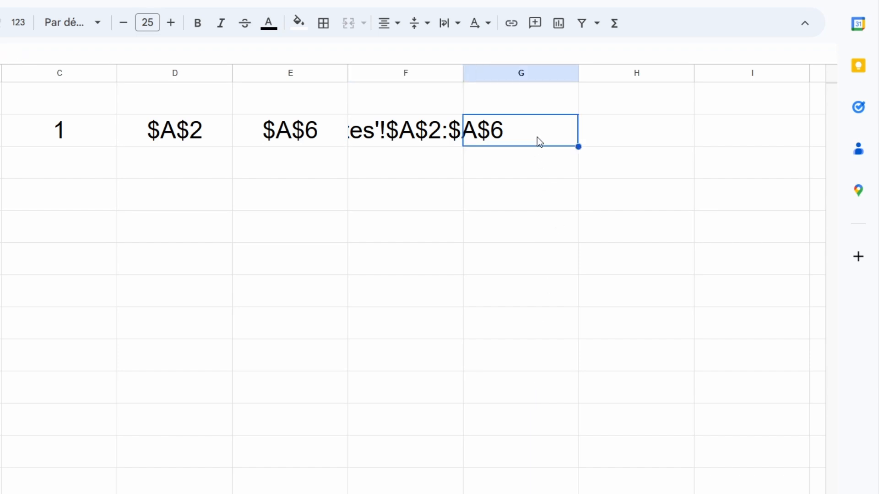
type("=IN")
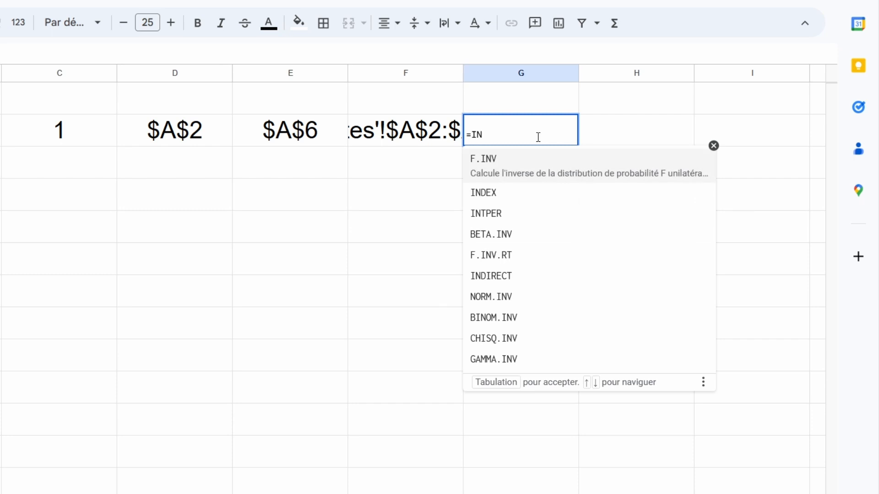
type("DIRECT")
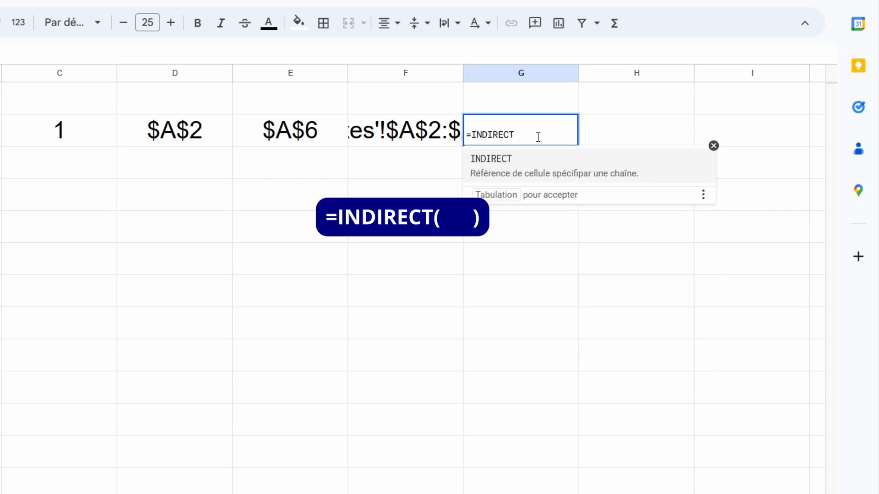
type("(")
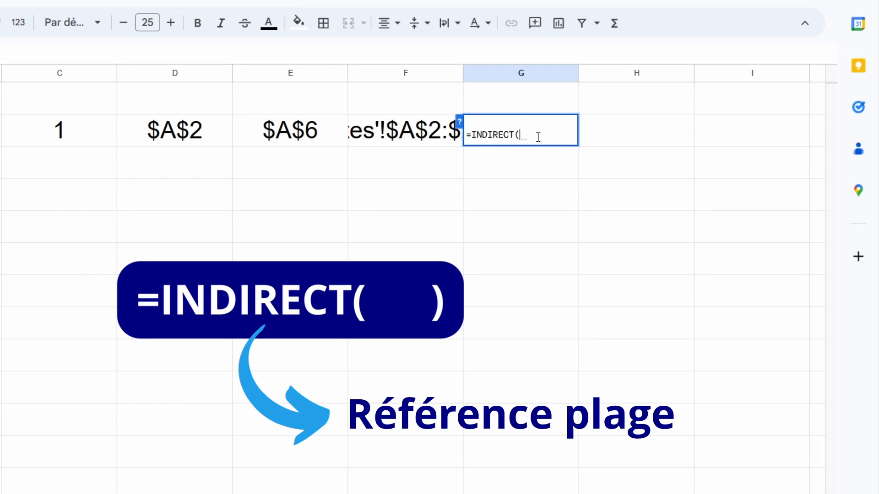
left_click(431, 139)
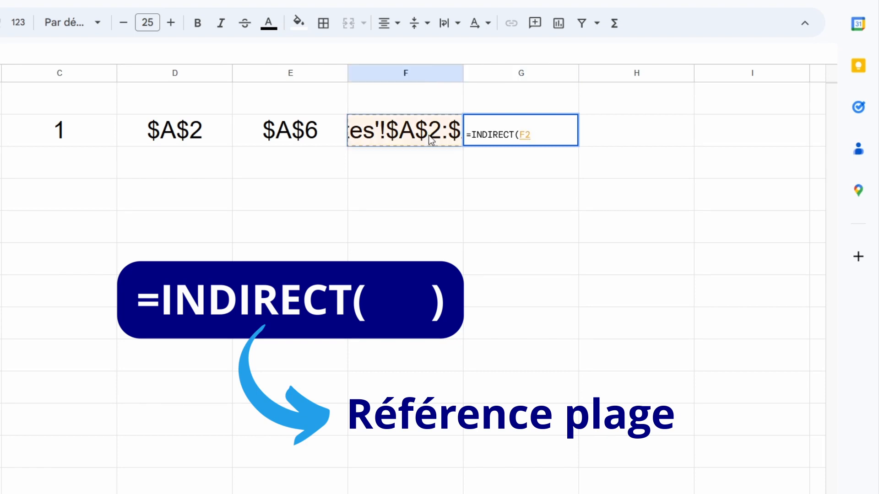
type(")")
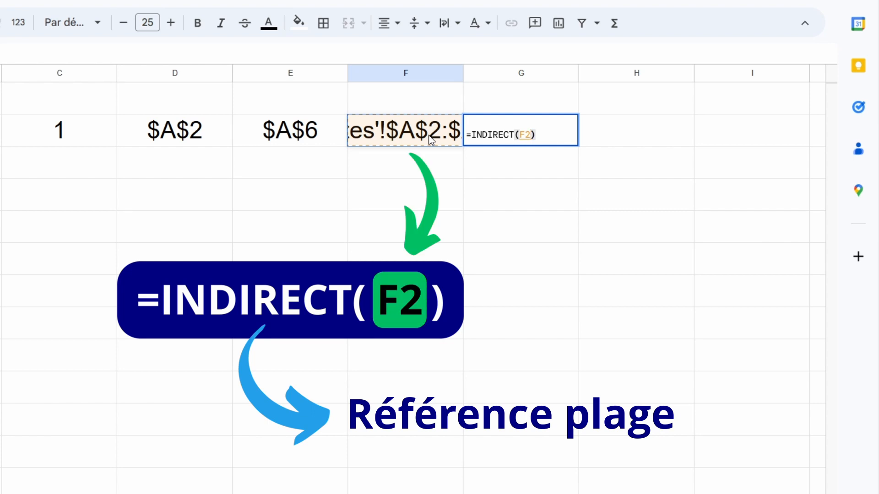
key("Return")
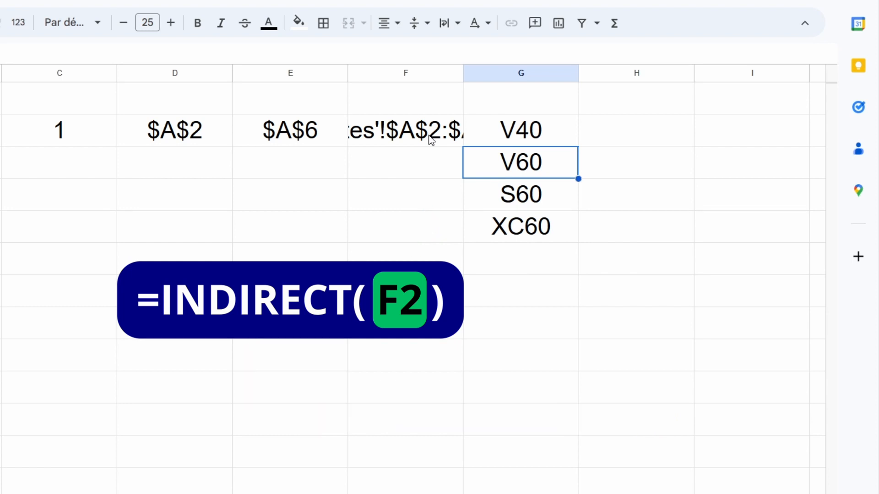
- Wrap the formula in cell G2 with TRANSPOSE so it reads =TRANSPOSE(INDIRECT(F2))
left_click(519, 132)
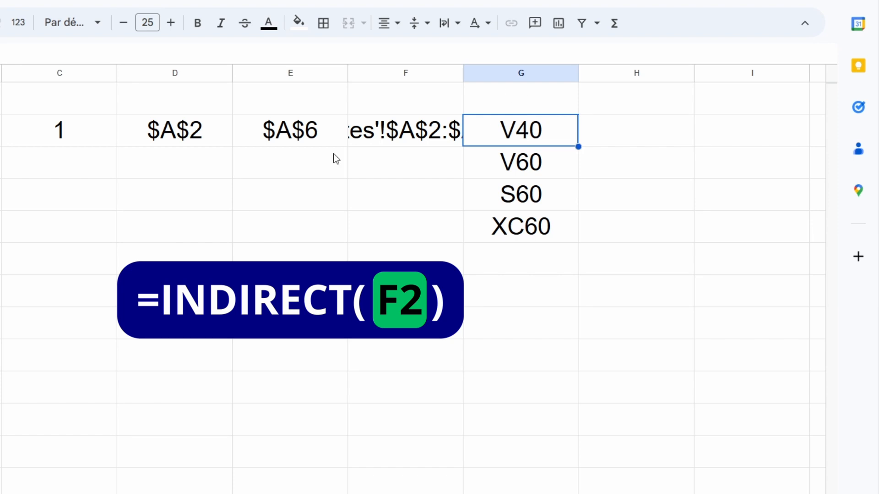
key("F2")
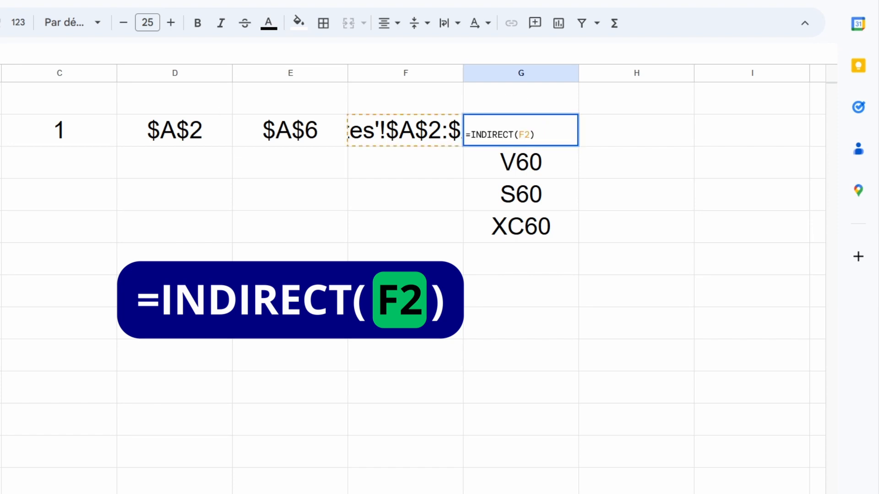
type("TRANSPO")
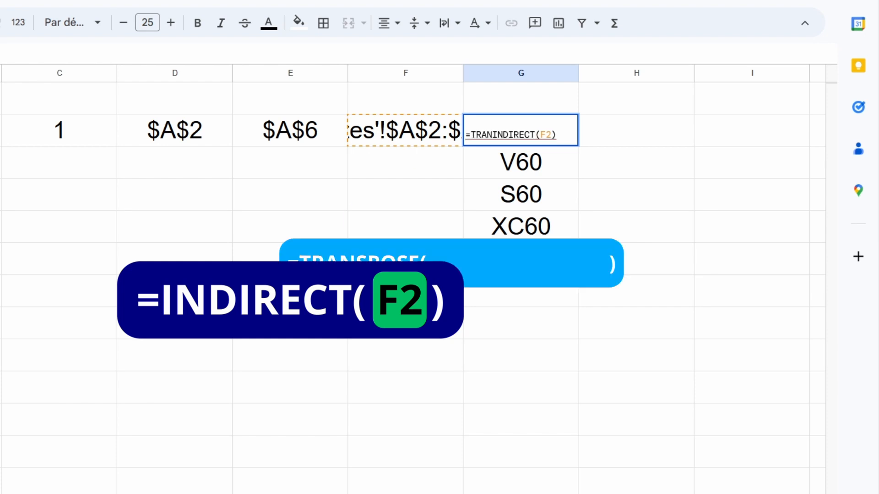
type("SE")
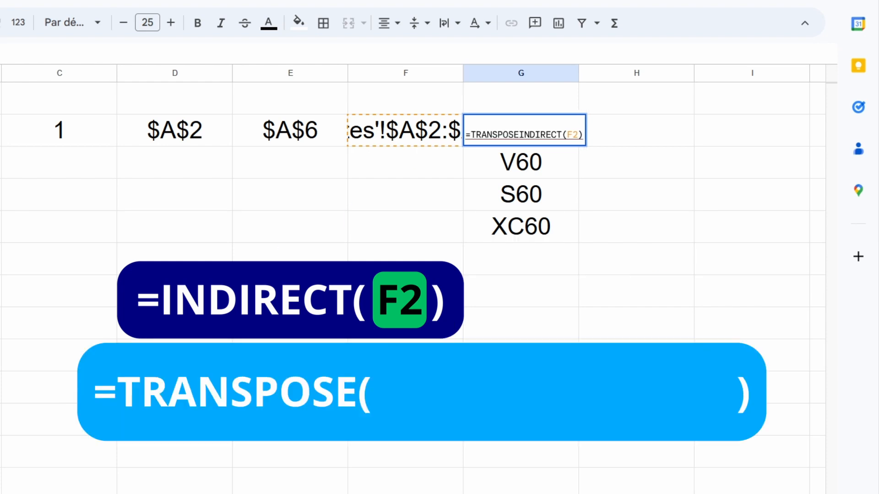
type("(")
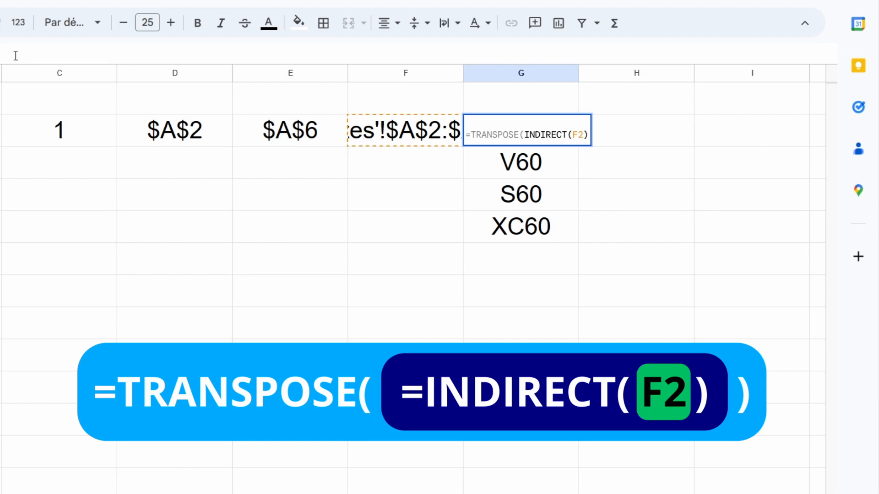
key("Return")
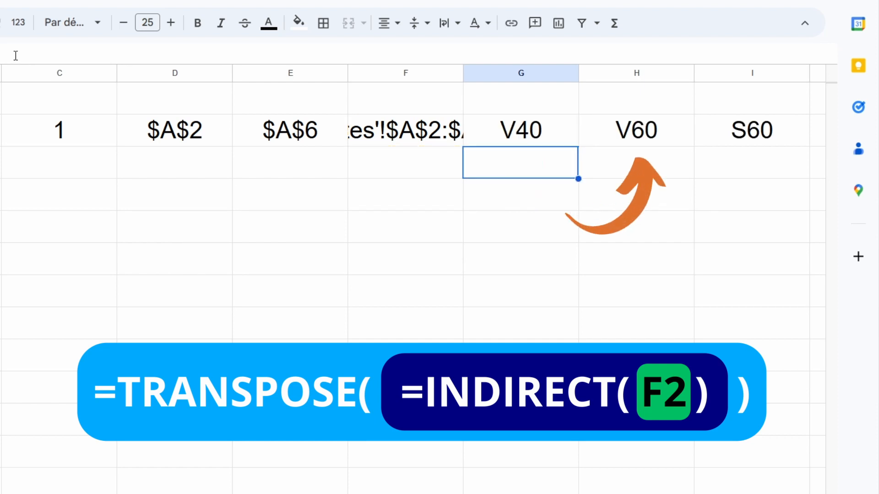
key("Up")
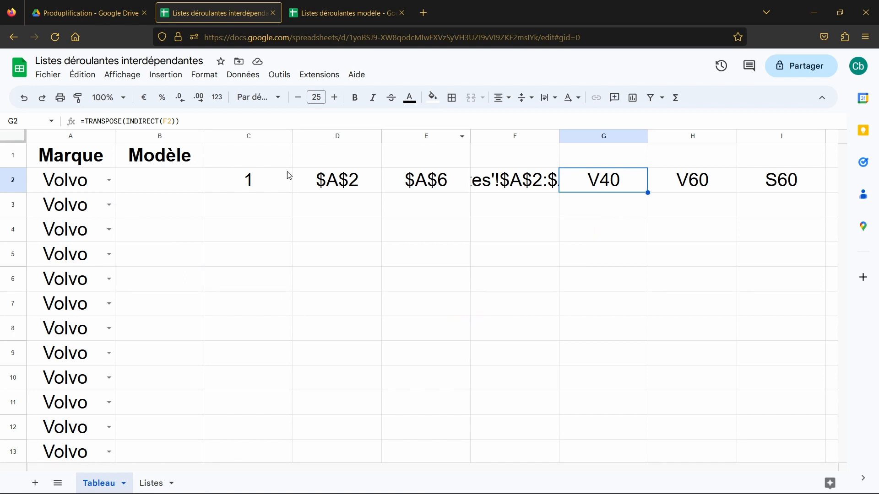
- Copy the helper formulas from C2:G2 into rows 3 to 14 of the Tableau sheet
left_click_drag(267, 183, 569, 170)
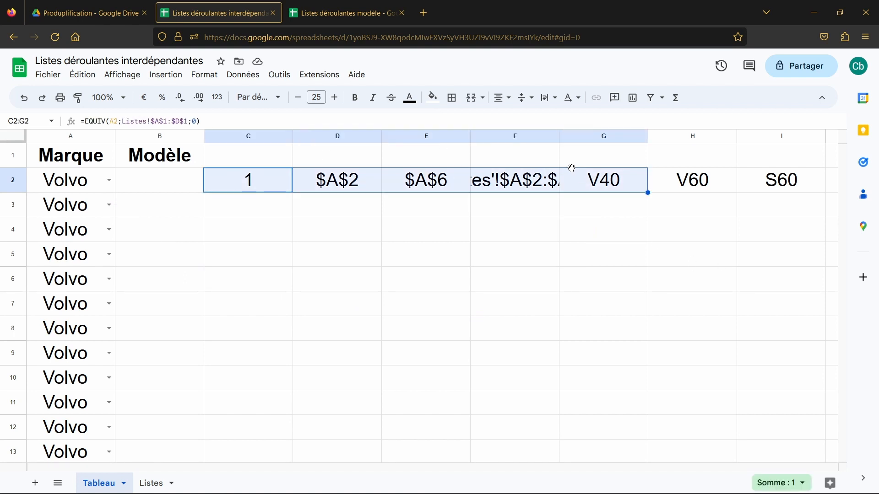
key("ctrl+c")
left_click(259, 200)
left_click_drag(259, 200, 241, 396)
key("ctrl+v")
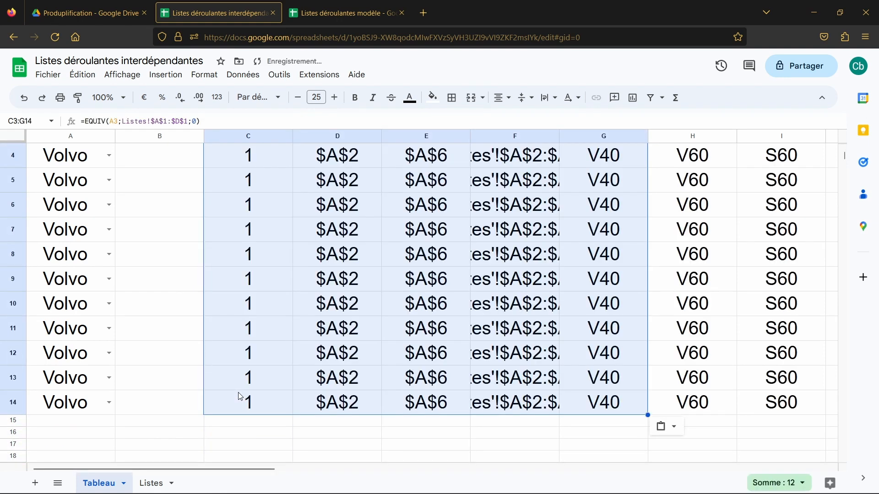
scroll(229, 362, "up", 2)
left_click(167, 263)
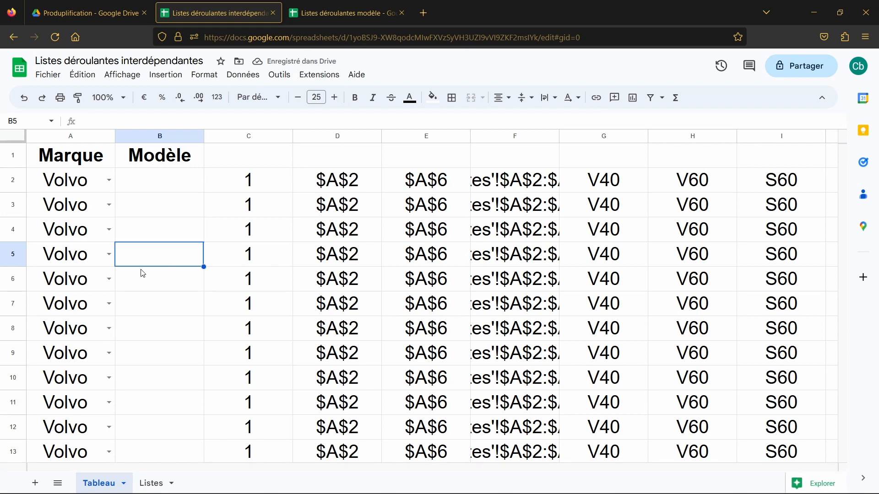
- Choose the brand Ford in cell A6 and VW in cell A9
left_click(109, 279)
left_click(56, 314)
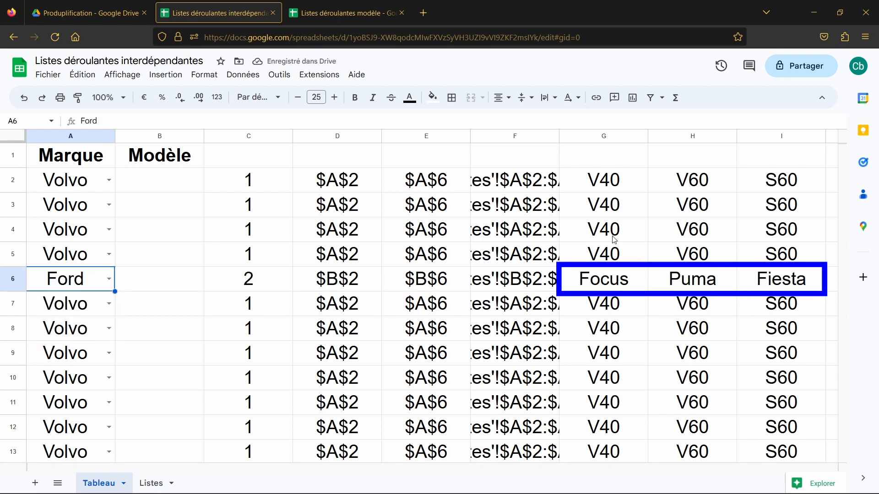
left_click(109, 353)
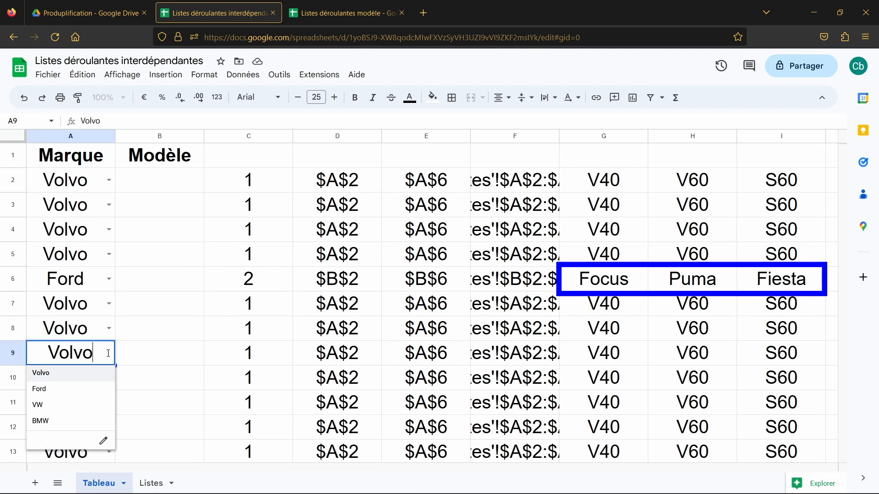
left_click(61, 413)
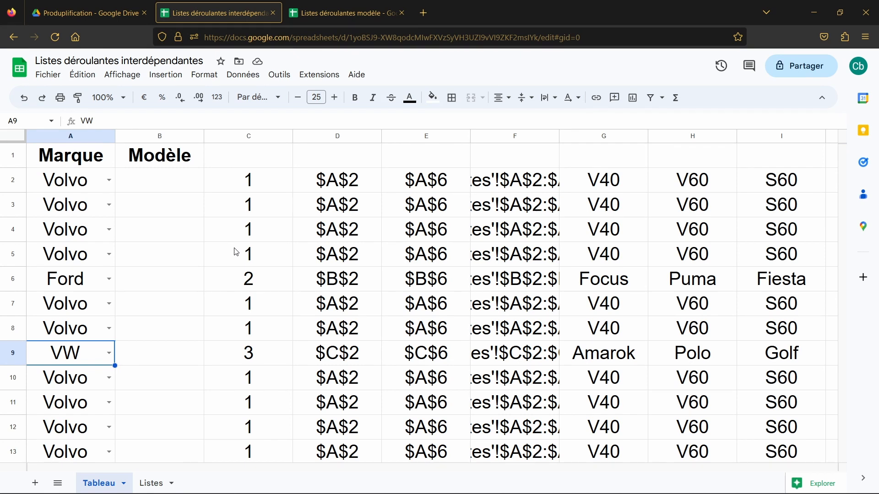
- Add a data validation rule to B2:B14 with the criterion "Menu déroulant (depuis une plage)"
left_click_drag(183, 190, 183, 258)
scroll(267, 391, "up", 5)
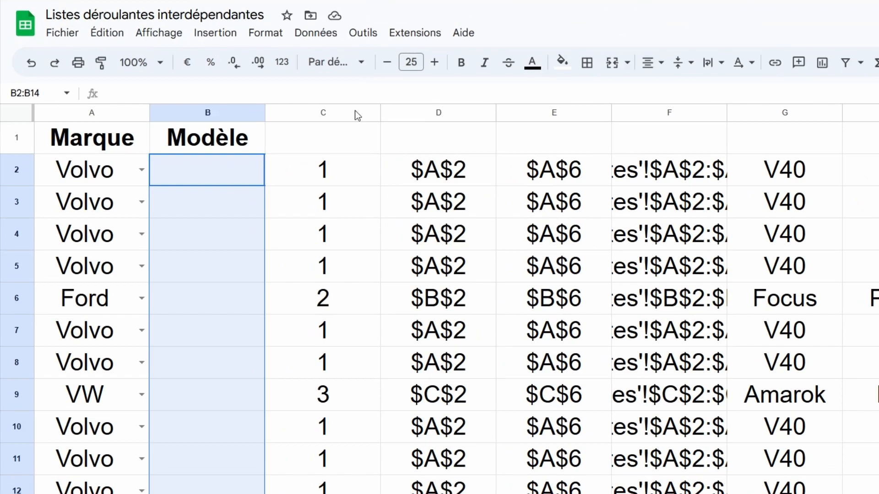
left_click(332, 38)
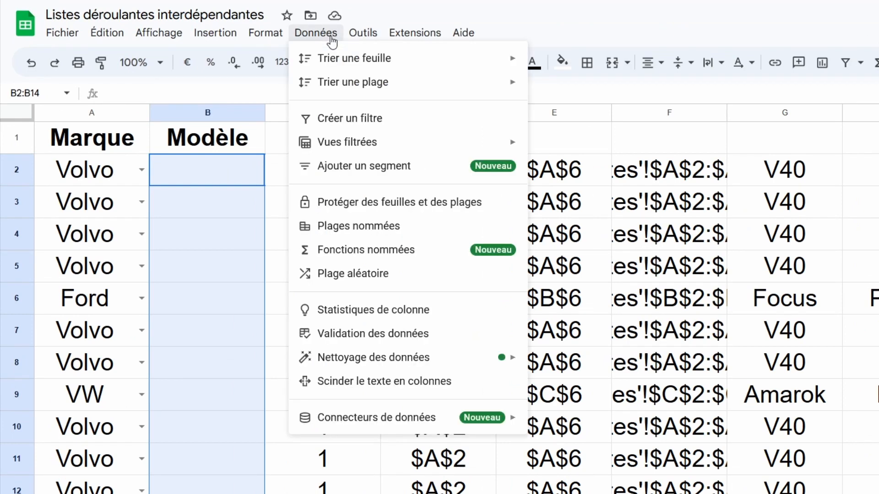
left_click(371, 334)
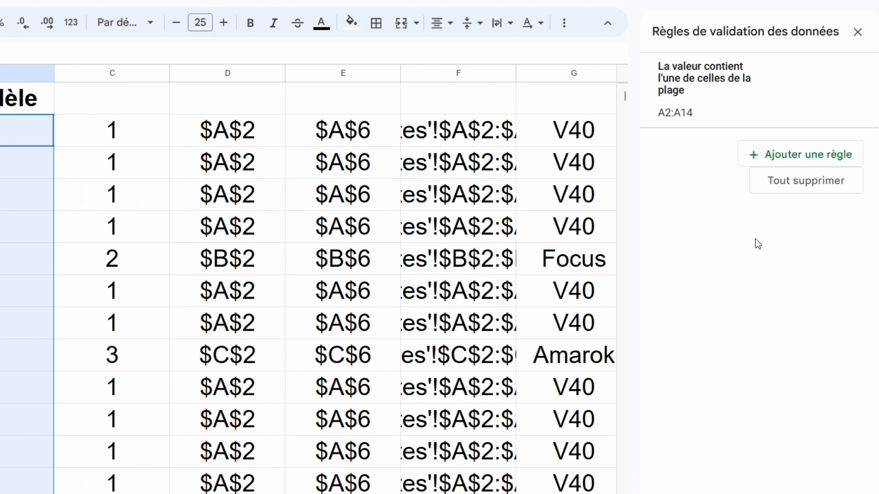
left_click(825, 152)
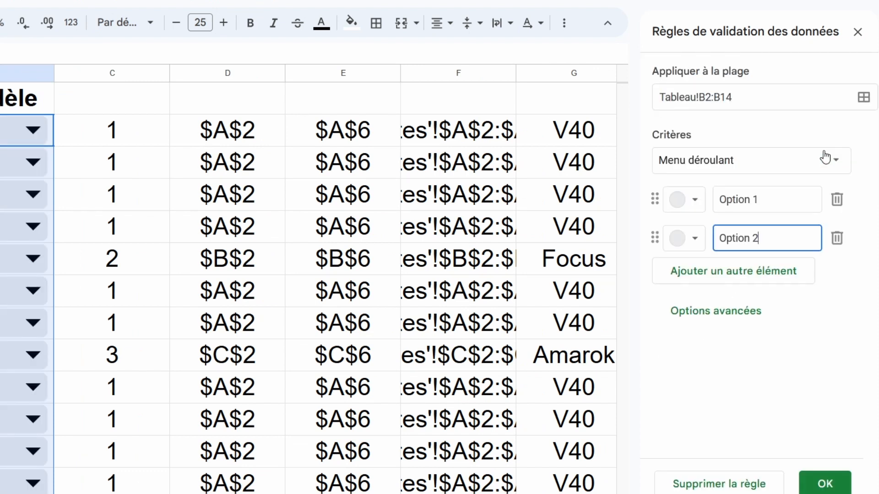
left_click(773, 135)
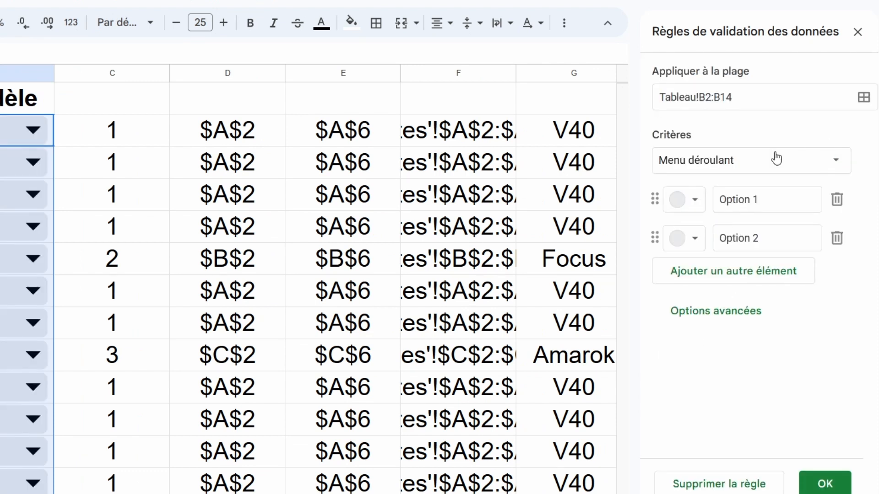
left_click(833, 161)
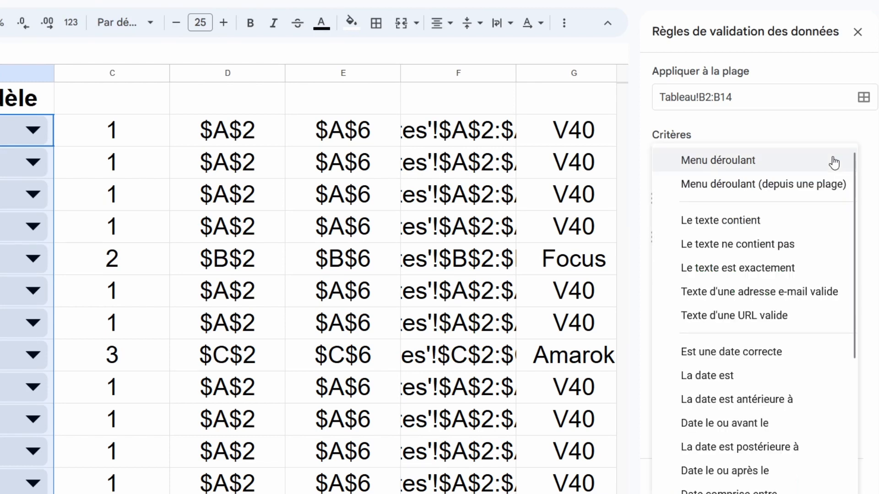
left_click(777, 195)
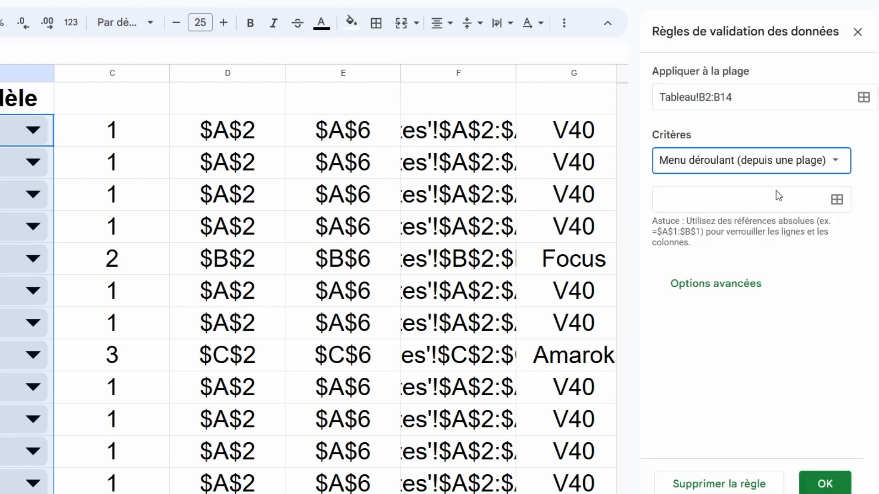
- Set the rule's source range to Tableau!G2:L2, including two spare columns beyond the current models
left_click(837, 200)
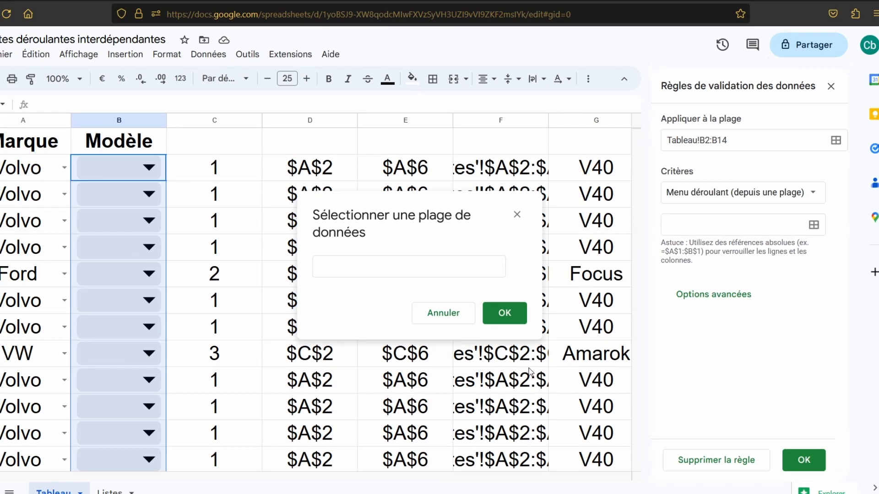
scroll(489, 372, "right", 5)
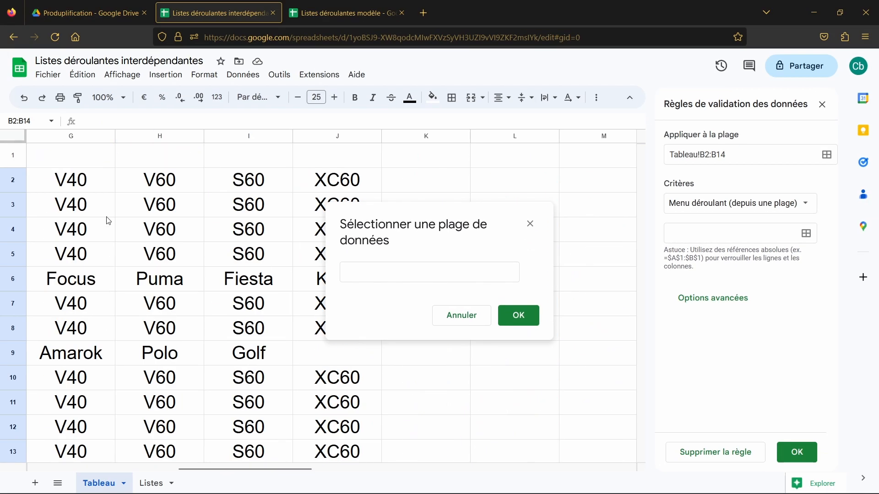
left_click(84, 182)
left_click_drag(84, 182, 335, 182)
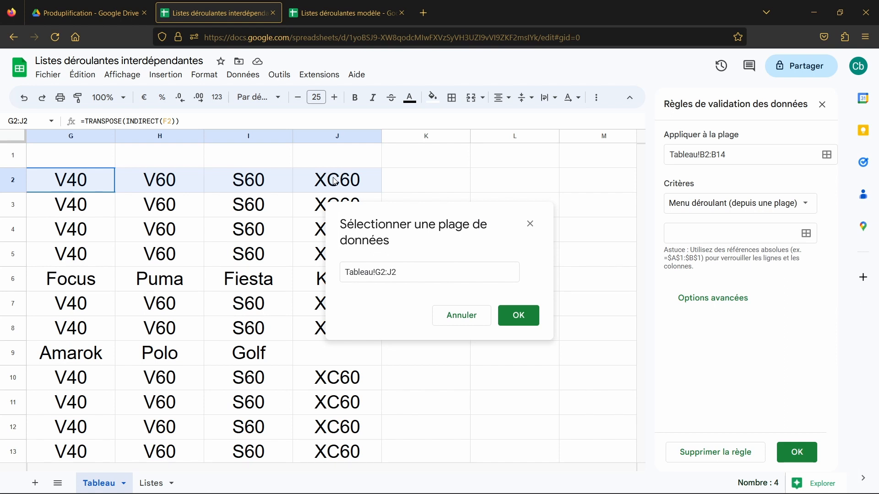
left_click_drag(334, 178, 495, 169)
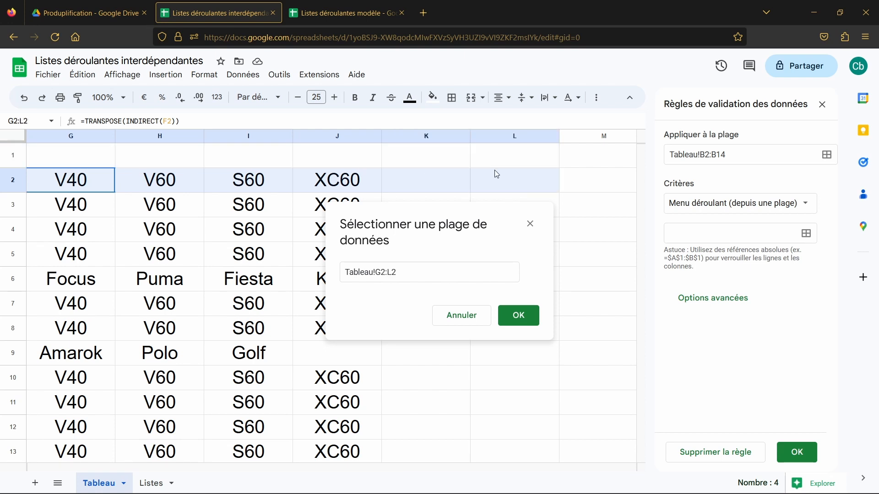
left_click(519, 315)
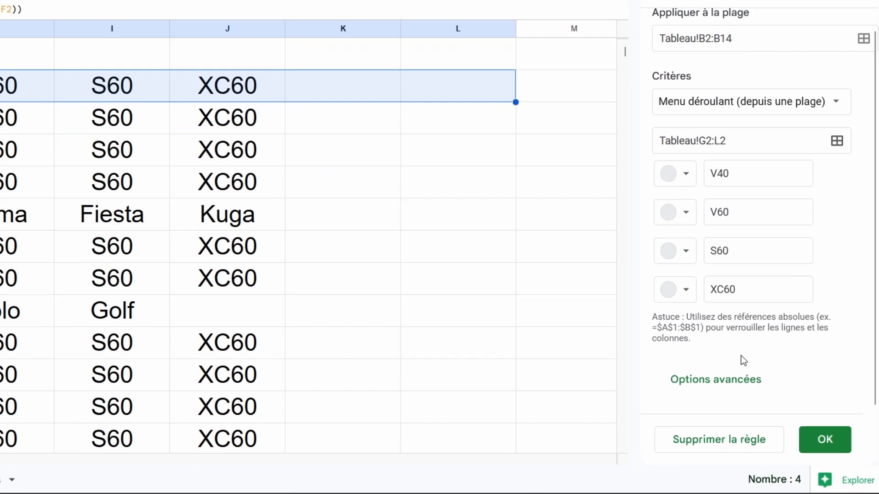
- Set the Modèle rule's display style to Flèche in the advanced options and save the rule
left_click(722, 386)
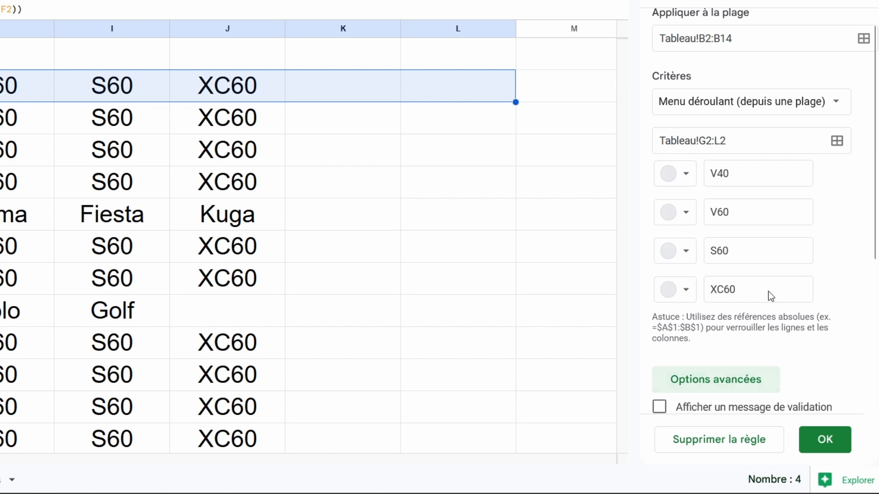
scroll(769, 295, "down", 5)
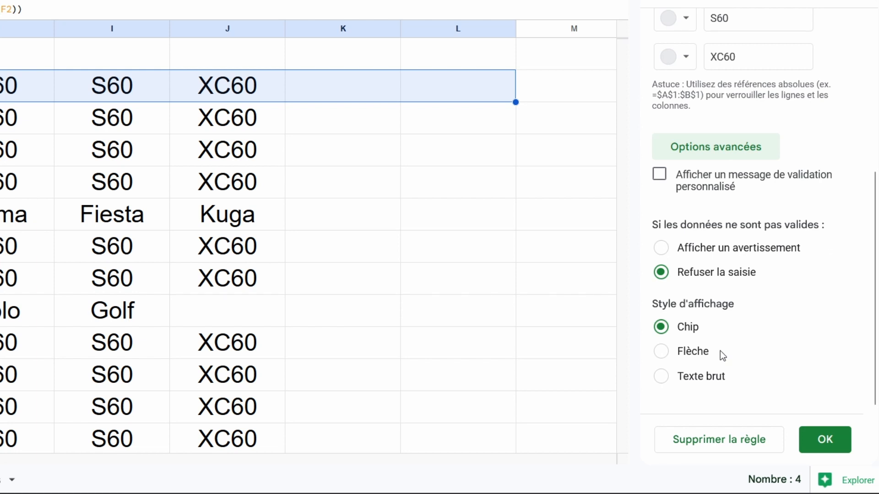
left_click(690, 353)
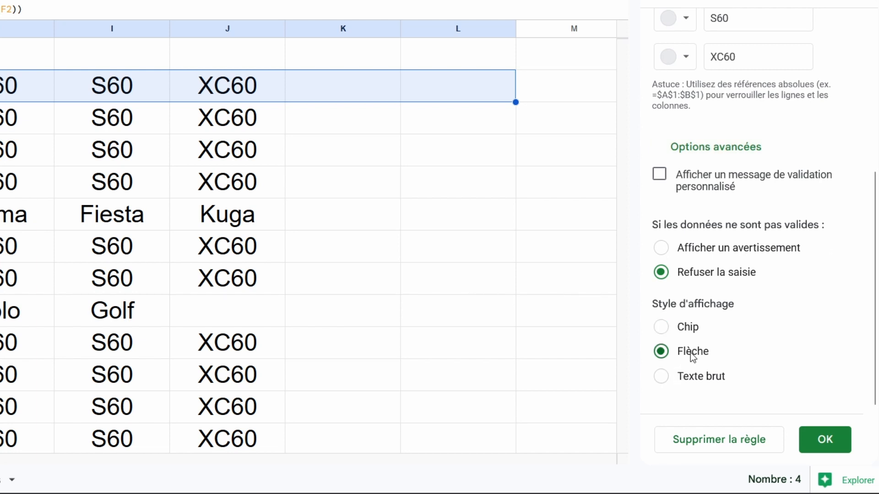
left_click(824, 440)
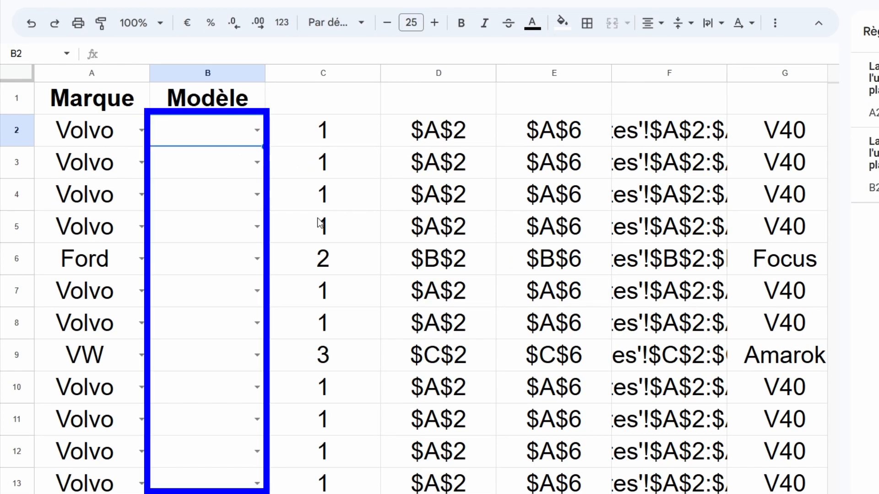
- Test the Modèle dropdowns by choosing V60 in cell B2 and V40 in cell B6
left_click(257, 131)
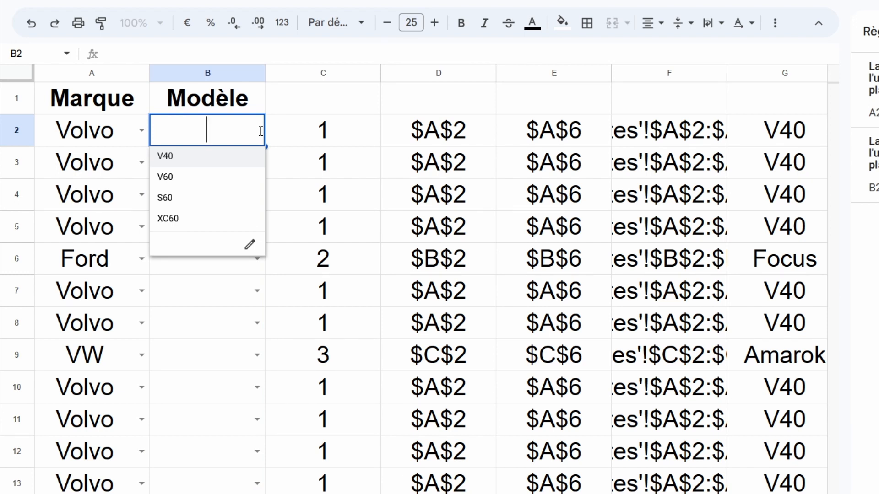
left_click(189, 182)
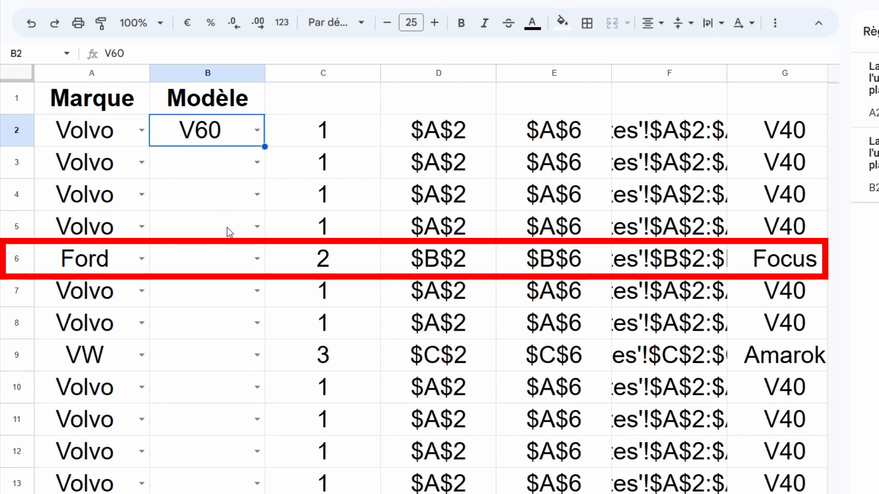
left_click(256, 259)
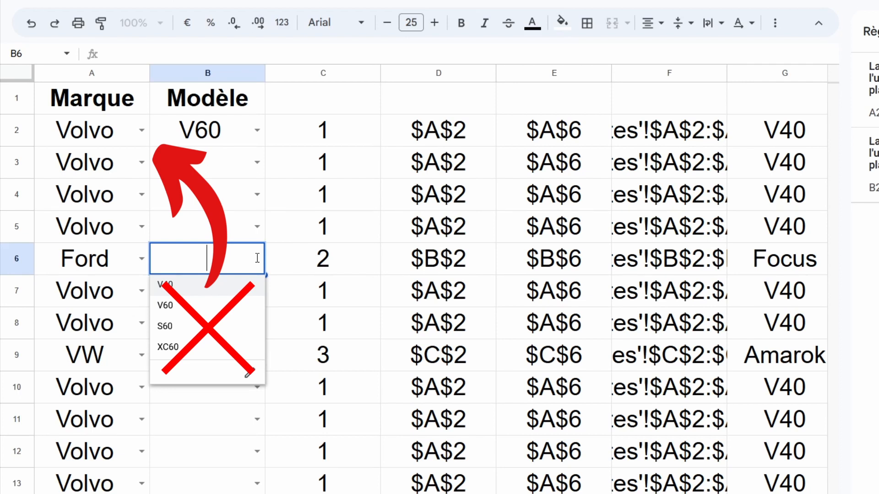
key("Return")
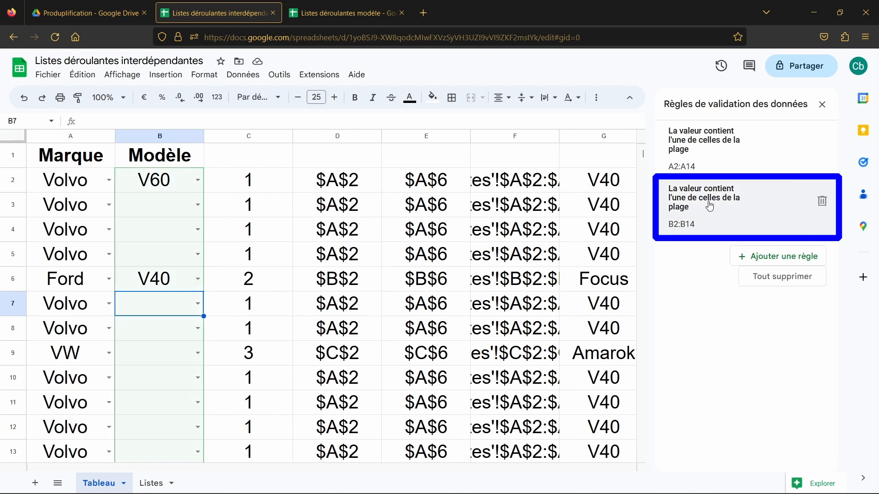
- Make the B2:B14 validation rule's source range fully relative as =Tableau!G2:L2 and save the rule
left_click(709, 205)
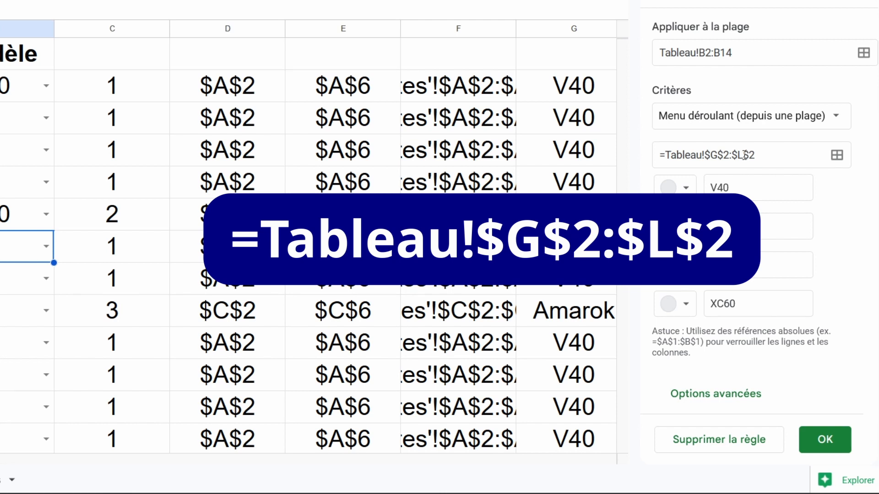
left_click(711, 155)
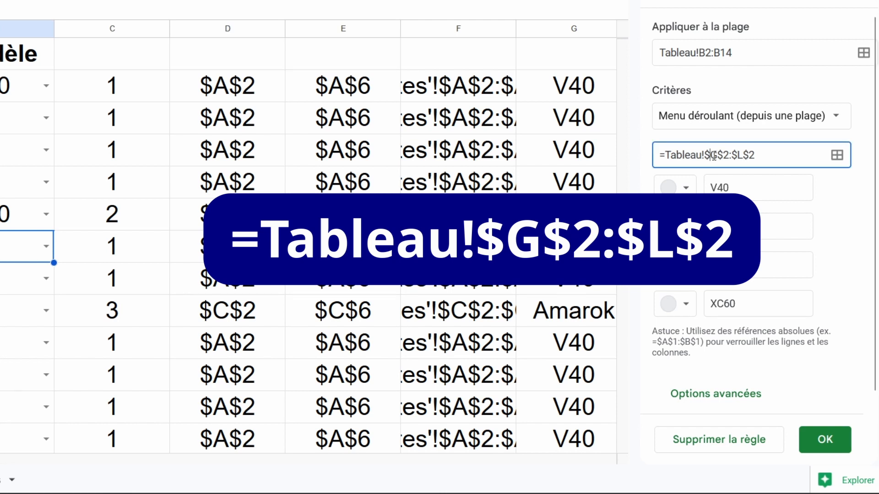
key("BackSpace")
left_click(719, 156)
key("BackSpace")
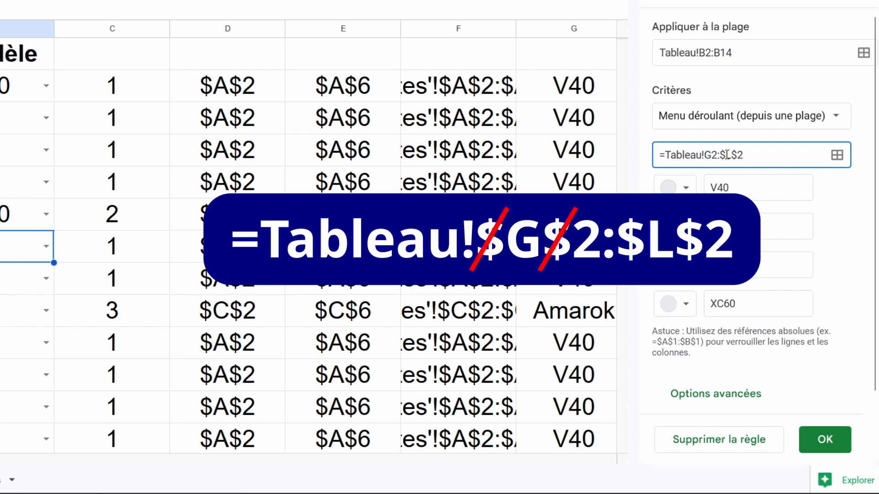
left_click(722, 156)
key("BackSpace")
left_click(732, 155)
key("BackSpace")
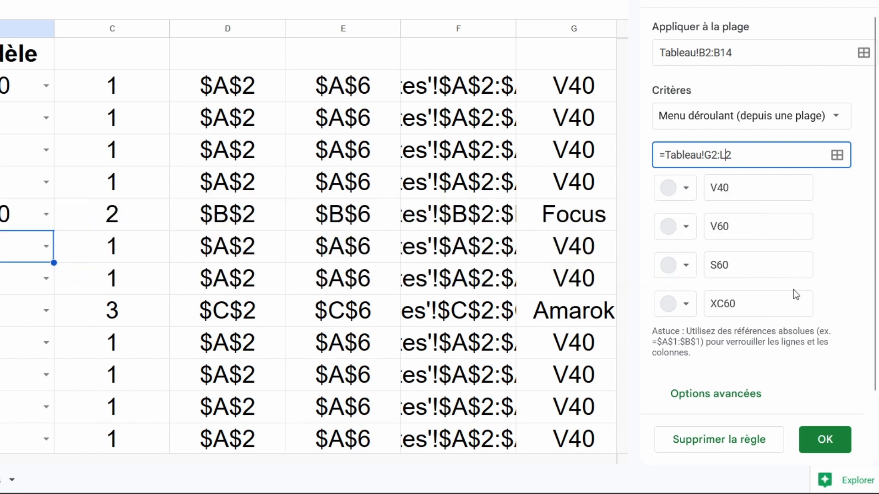
left_click(819, 440)
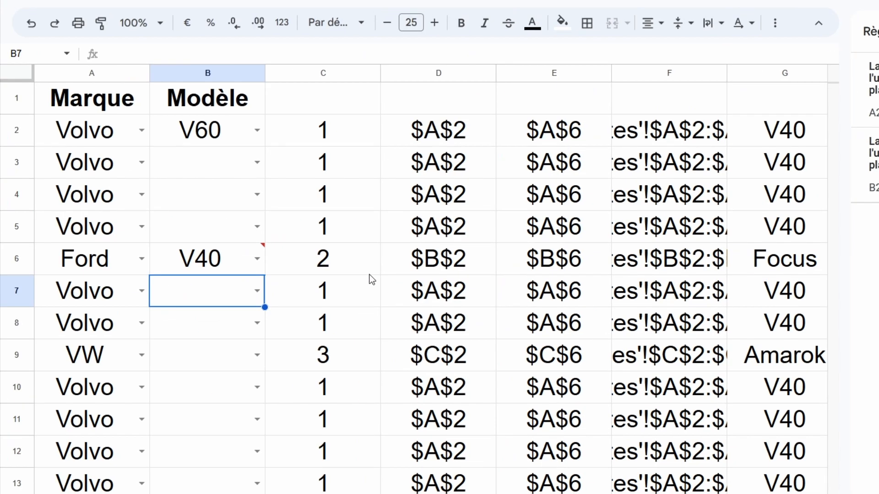
- Set the Modèle dropdowns to Fiesta in cell B6 for Ford and Polo in cell B9 for VW
left_click(257, 259)
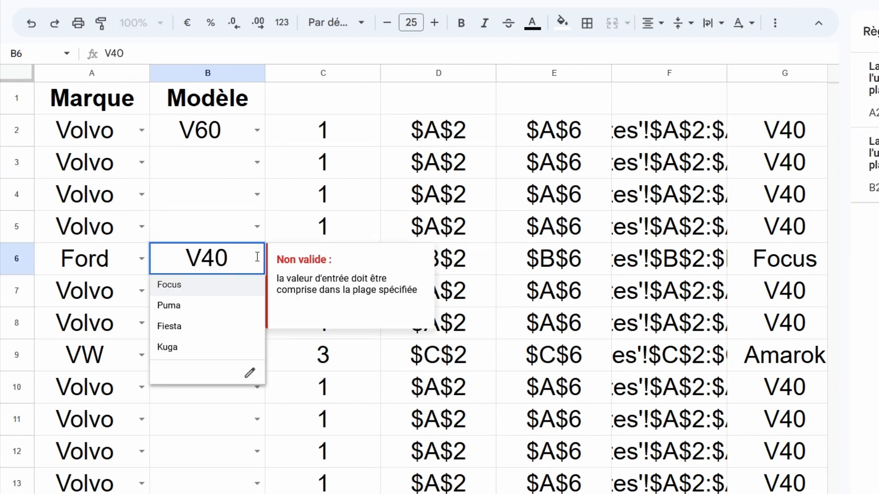
key("BackSpace")
key("BackSpace")
key("BackSpace")
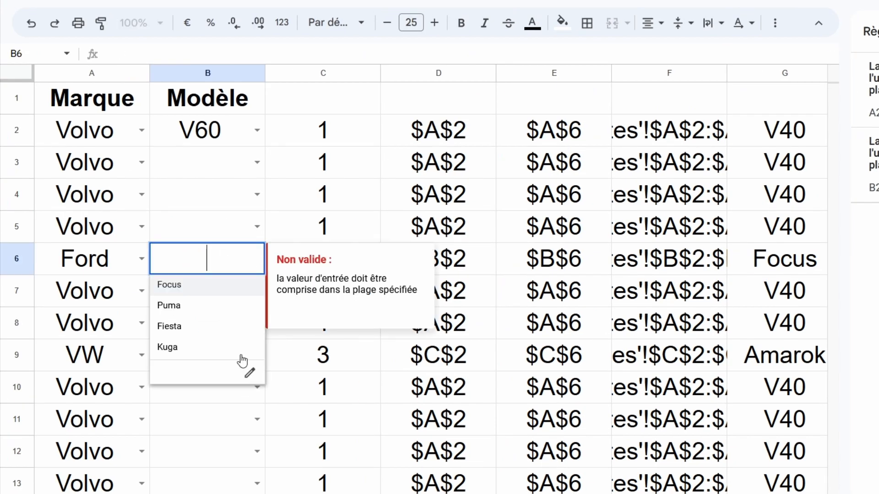
key("Return")
left_click(258, 259)
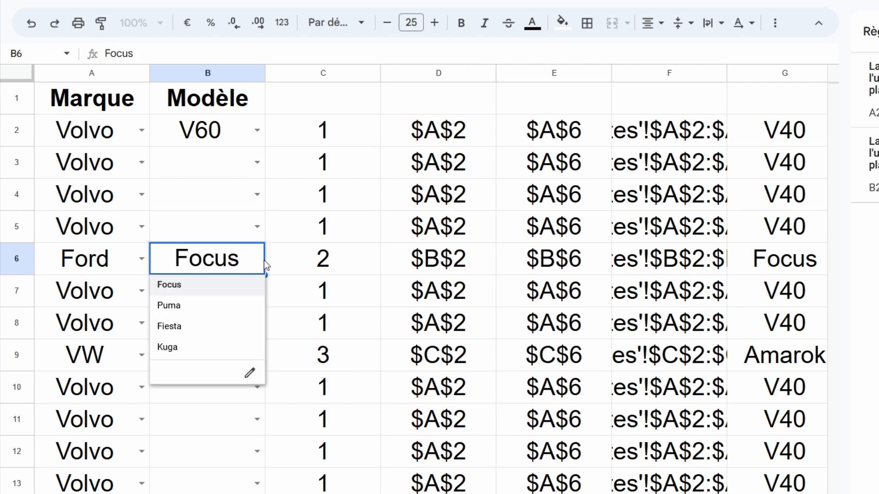
left_click(213, 326)
left_click(257, 355)
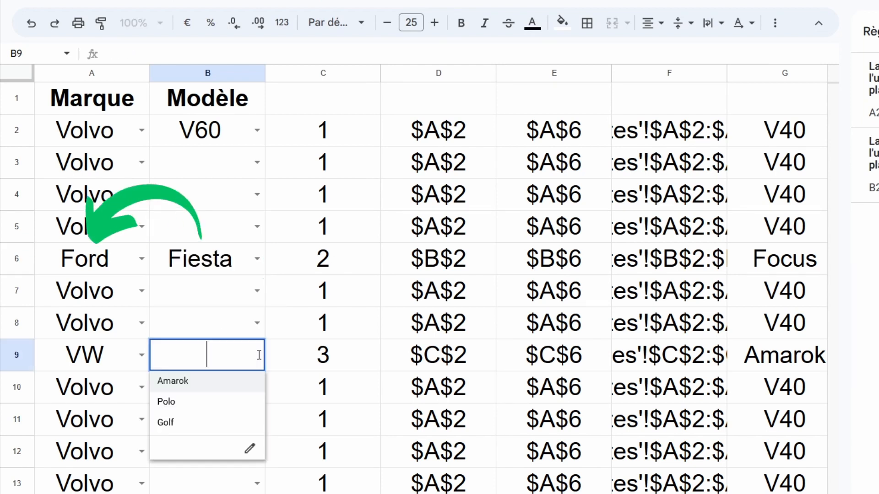
left_click(201, 402)
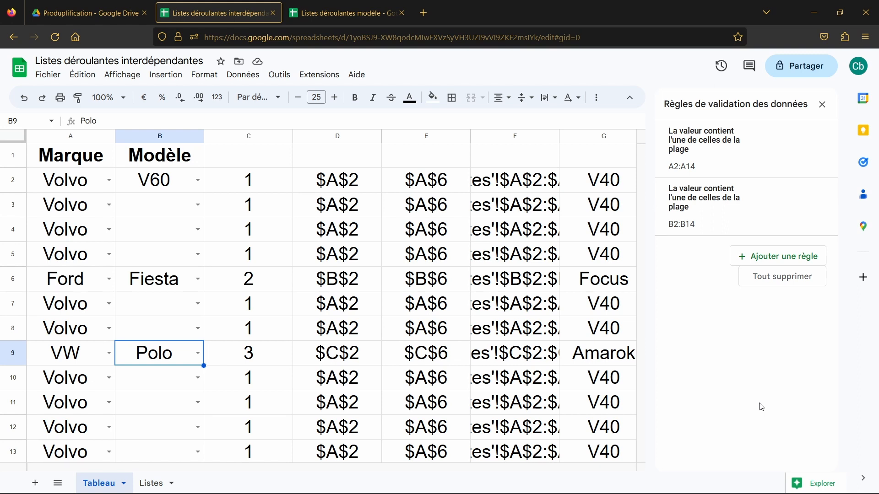
- Close the data validation rules and hide helper columns C through Q on the Tableau sheet
left_click(822, 104)
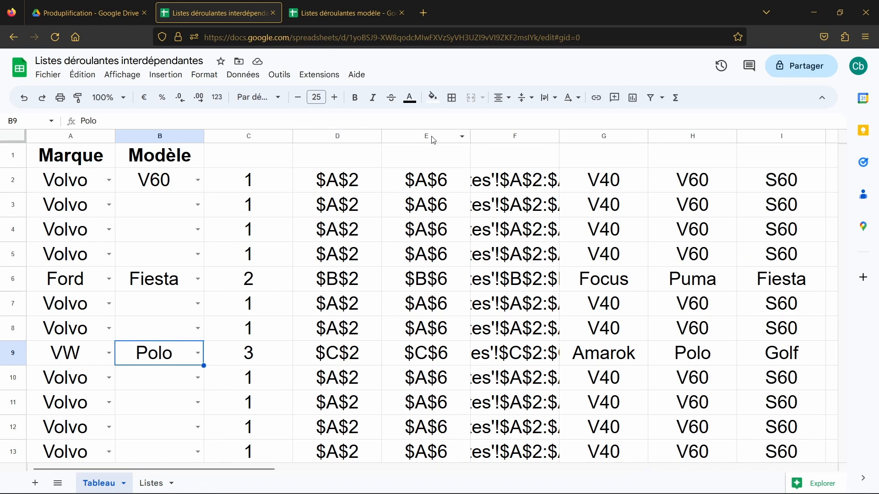
left_click_drag(271, 139, 675, 173)
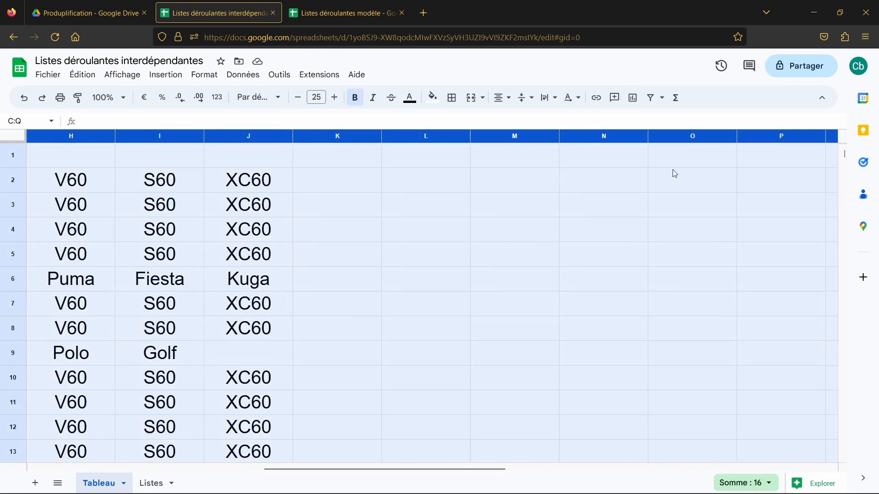
left_click(622, 140)
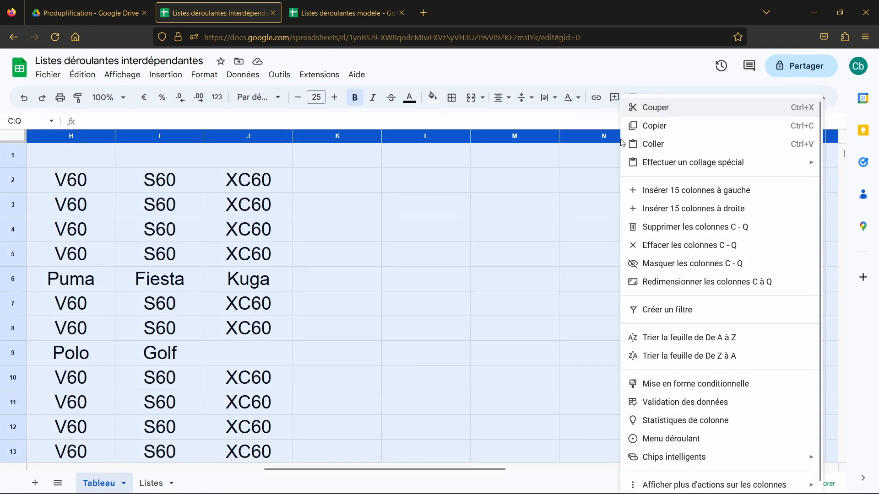
left_click(669, 265)
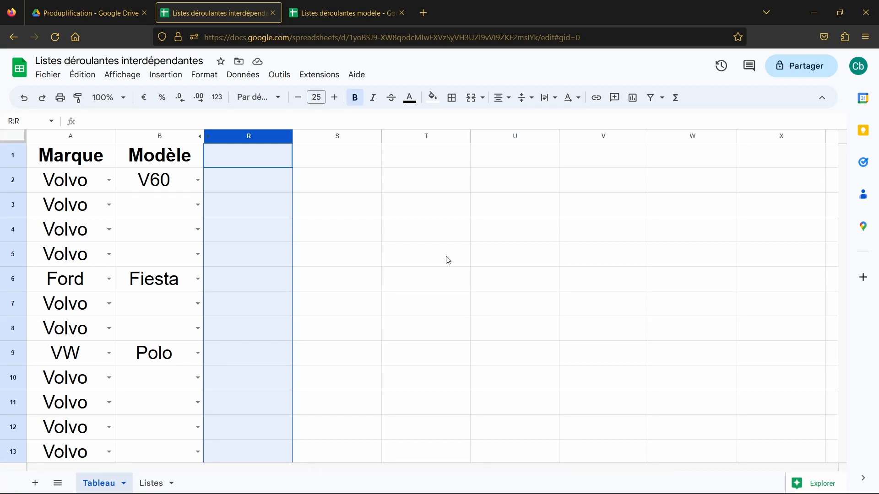
left_click(349, 287)
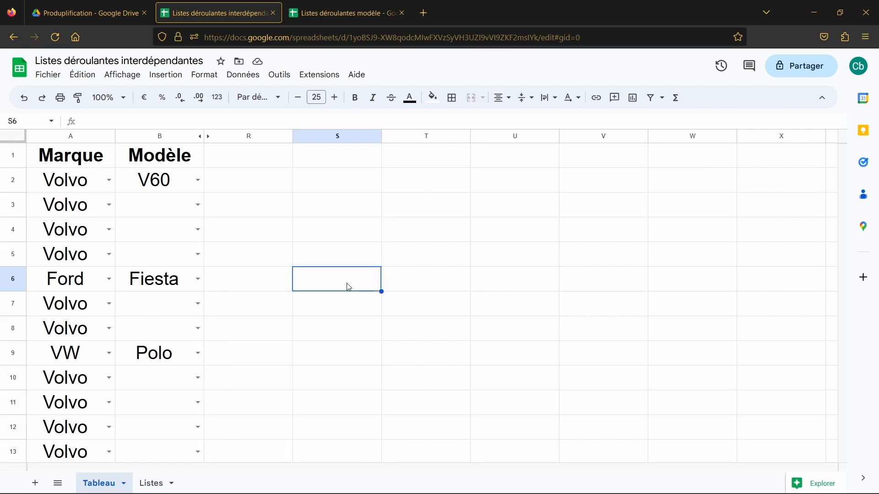